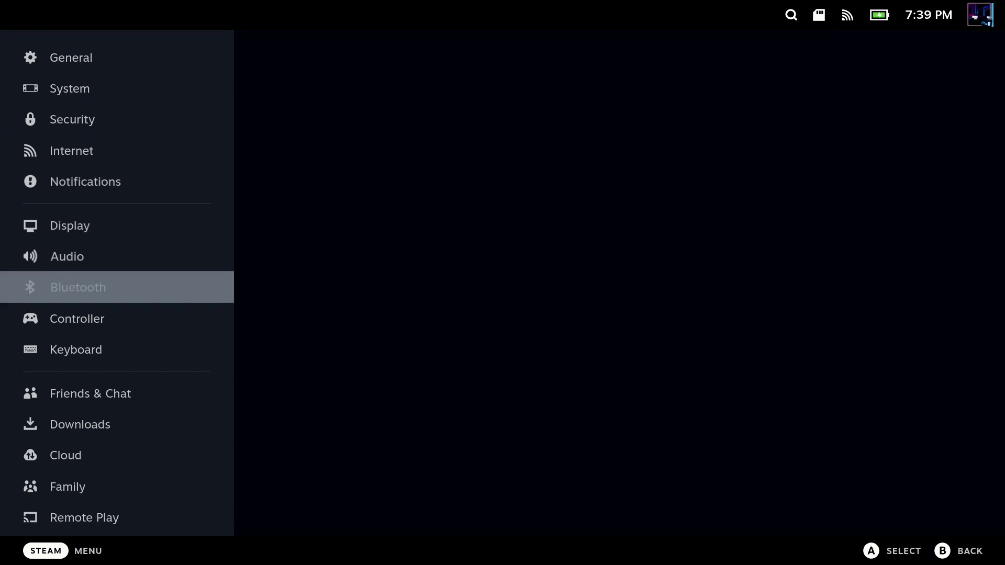
pyautogui.press('Down')
pyautogui.press('Down')
pyautogui.press('Down')
pyautogui.press('Down')
pyautogui.press('Down')
pyautogui.press('Down')
pyautogui.press('Down')
pyautogui.press('Down')
pyautogui.press('Down')
# Check the Internal Drive storage breakdown, including Other, then move to the Power options
pyautogui.press('Up')
pyautogui.press('Up')
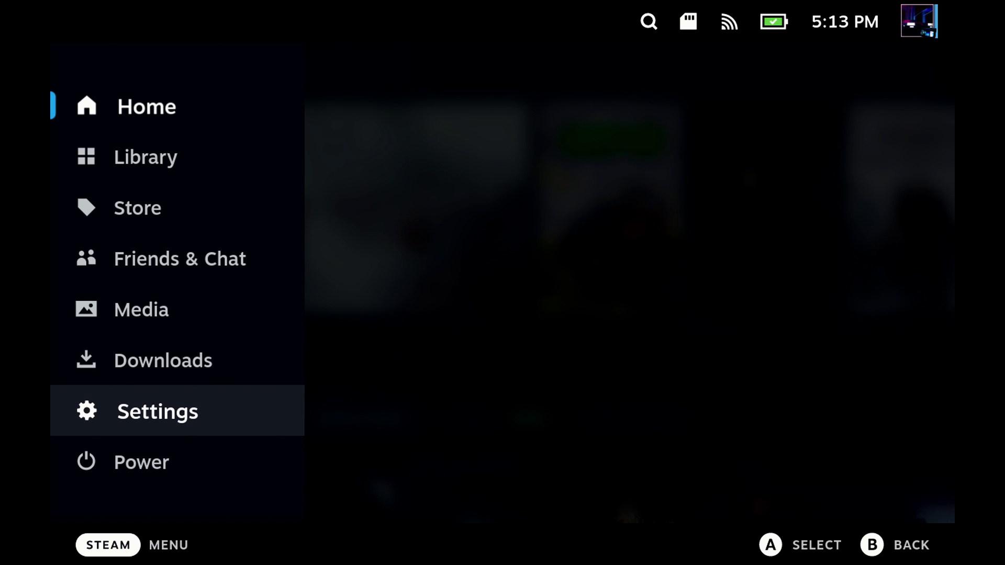
pyautogui.press('Down')
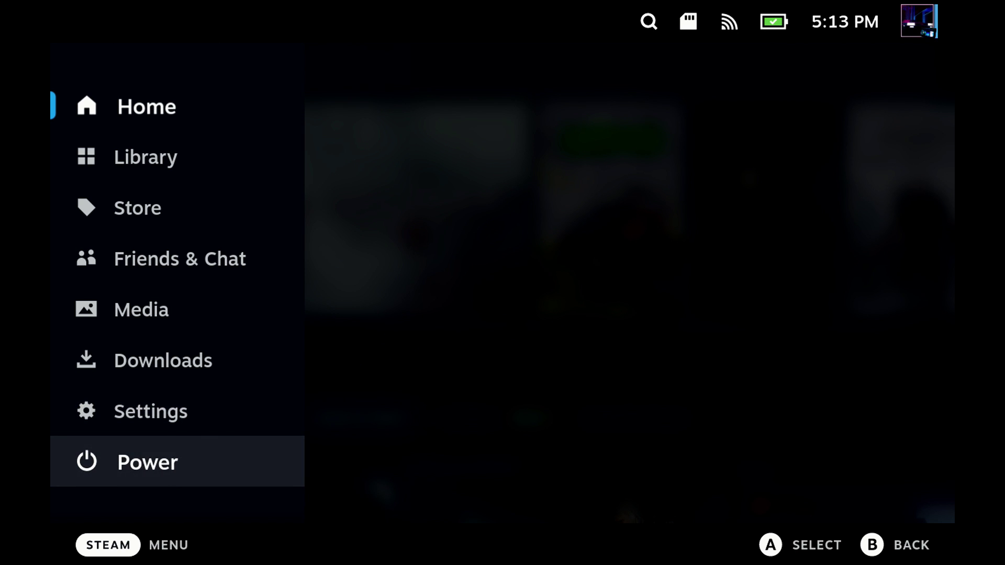
# Switch to Desktop Mode and open KDE System Settings
pyautogui.press('Return')
pyautogui.press('Down')
pyautogui.press('Down')
pyautogui.press('Down')
pyautogui.press('Down')
pyautogui.press('Down')
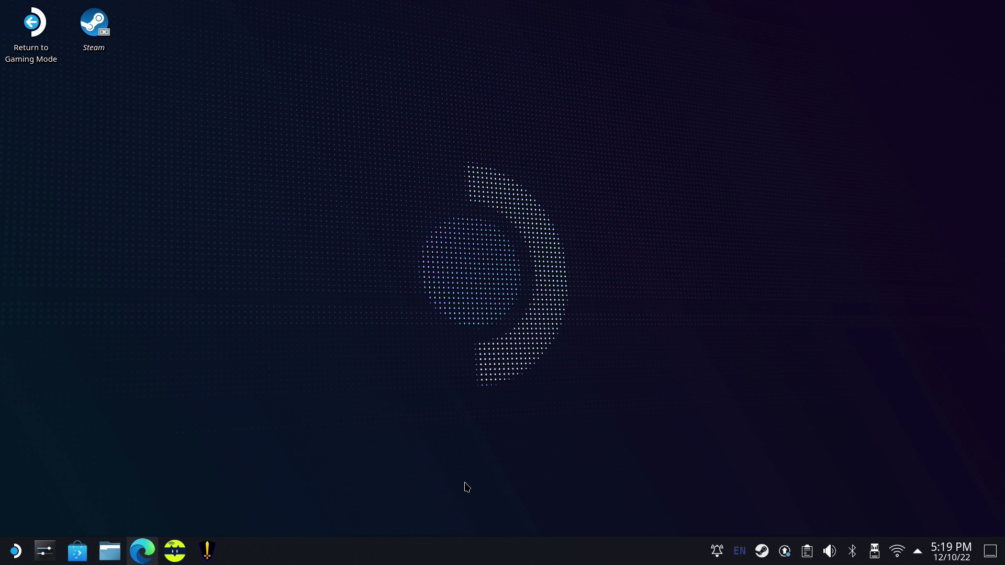
pyautogui.click(45, 552)
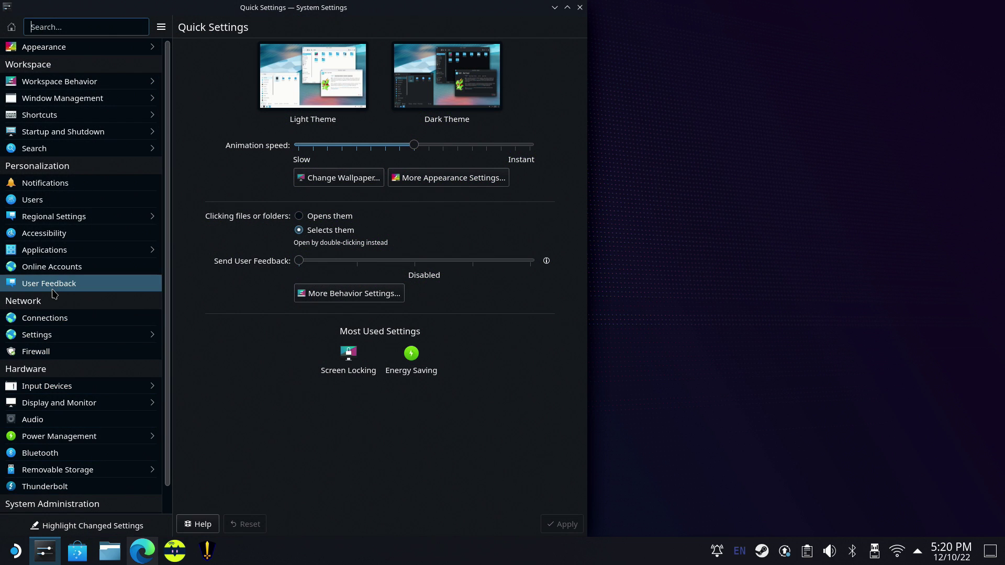
# Look over the Users page's Change Password form, then close System Settings
pyautogui.click(63, 203)
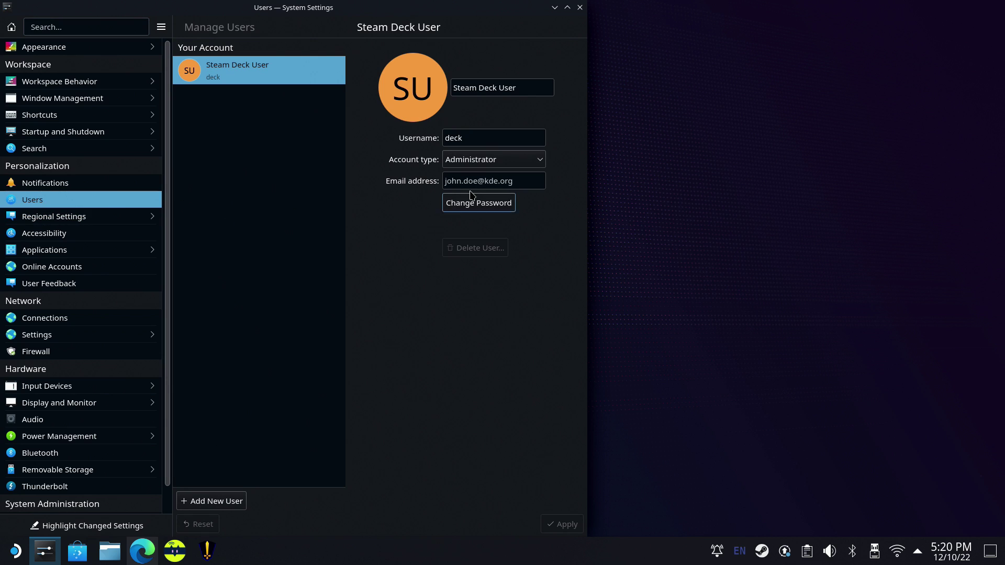
pyautogui.click(479, 205)
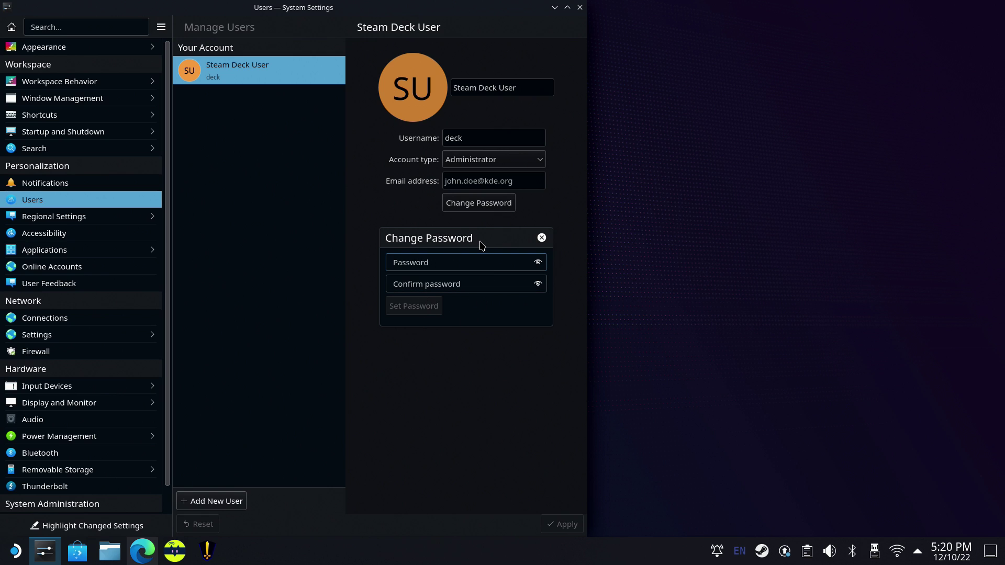
pyautogui.click(541, 238)
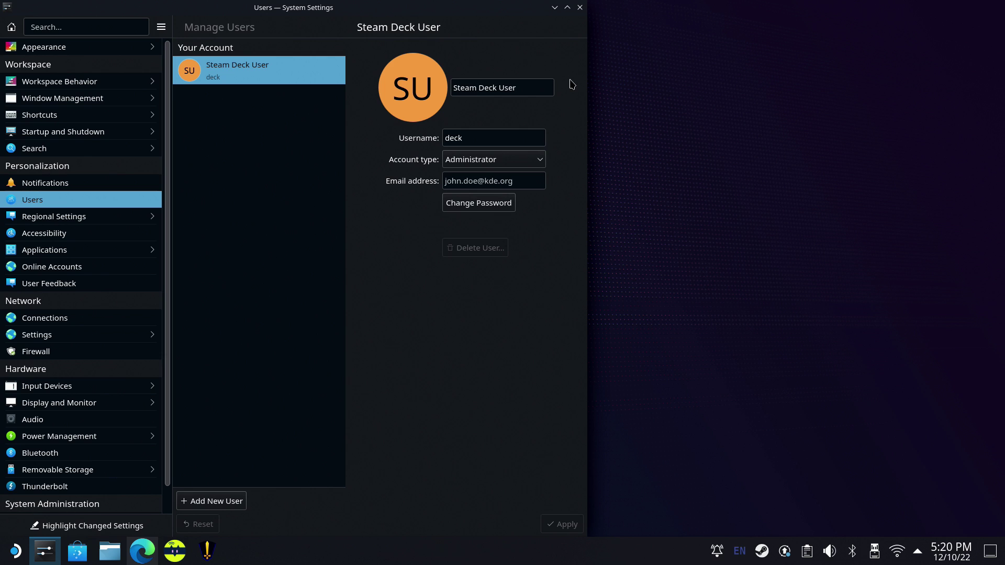
pyautogui.click(579, 8)
# Open the Steam-Deck.Shader-Cache-Killer GitHub result and copy its Install Via Curl command
pyautogui.click(144, 551)
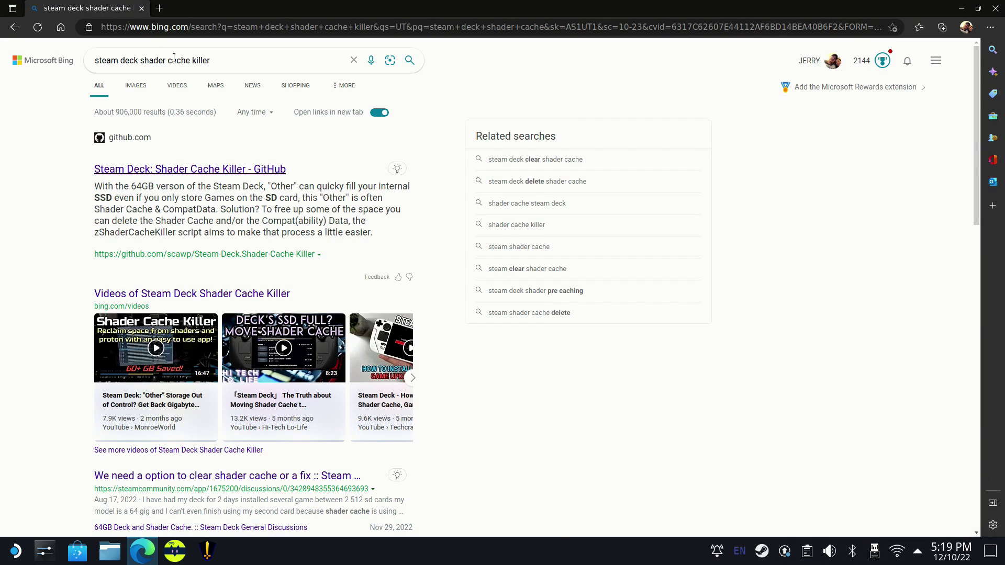
pyautogui.click(188, 169)
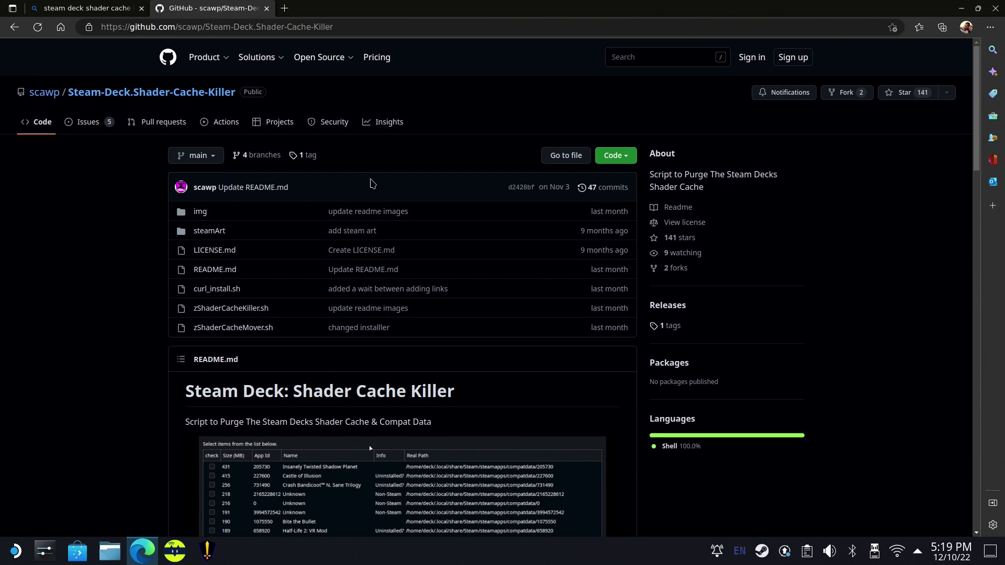
pyautogui.scroll(-1, 535, 347)
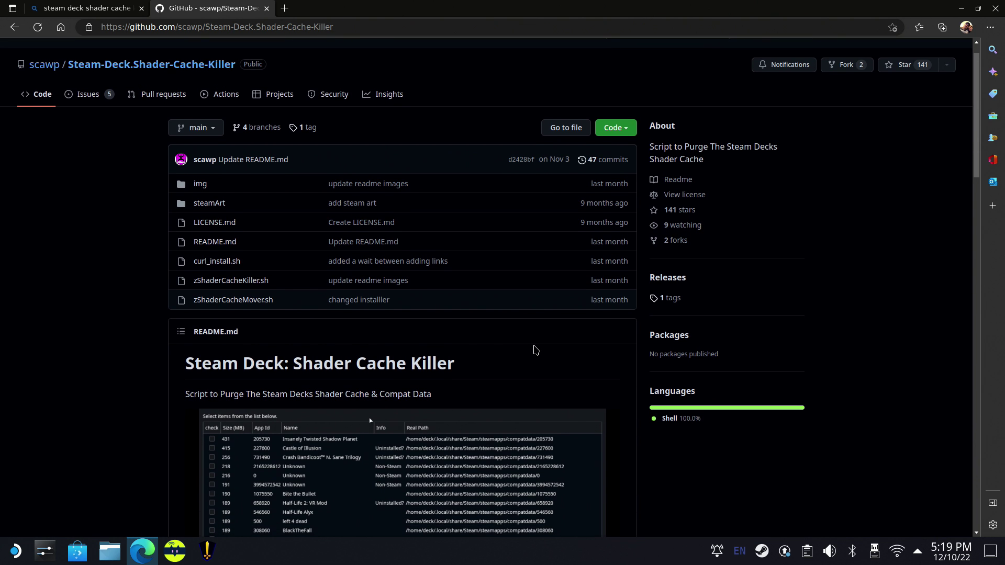
pyautogui.scroll(-1, 534, 347)
pyautogui.scroll(-1, 534, 350)
pyautogui.scroll(-2, 533, 354)
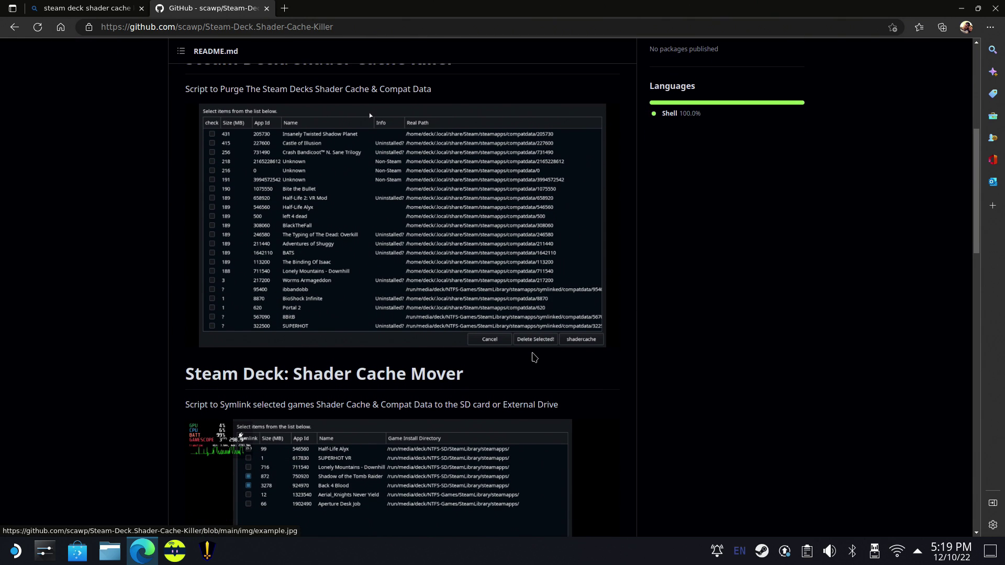
pyautogui.scroll(-2, 535, 356)
pyautogui.scroll(-1, 534, 358)
pyautogui.scroll(-1, 534, 358)
pyautogui.scroll(-2, 534, 358)
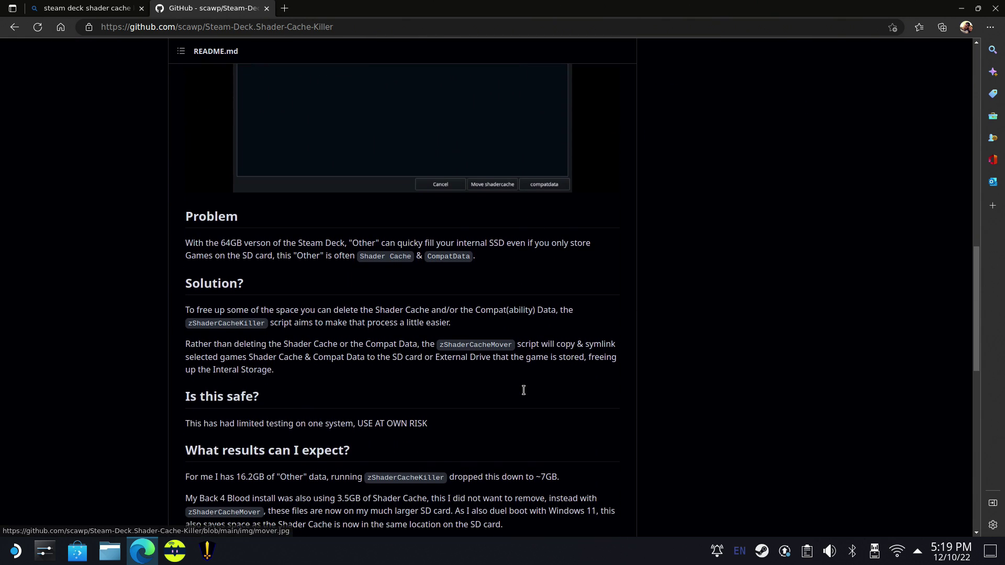
pyautogui.scroll(-2, 523, 390)
pyautogui.scroll(-2, 520, 395)
pyautogui.scroll(-1, 518, 392)
pyautogui.scroll(-2, 520, 399)
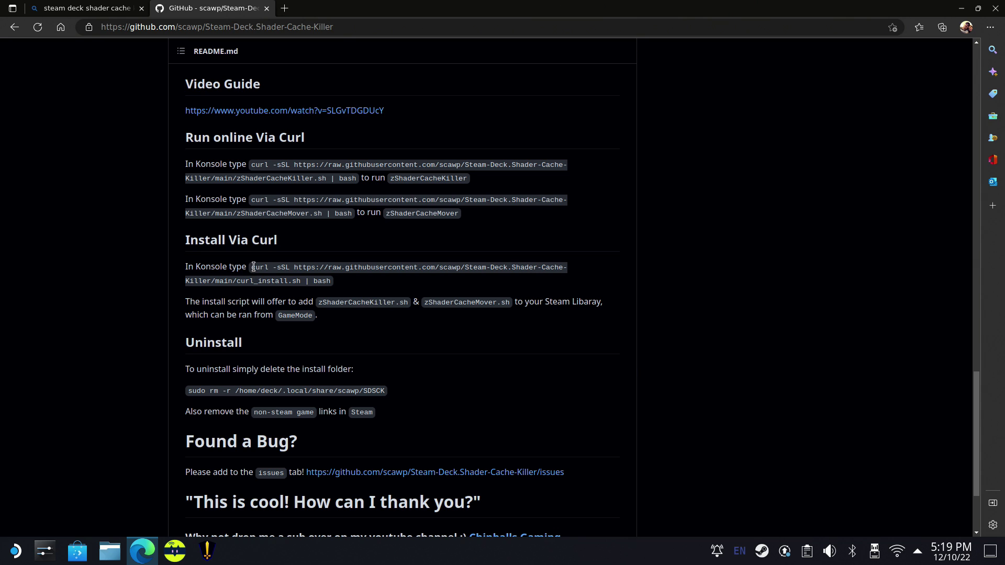
pyautogui.moveTo(251, 267); pyautogui.dragTo(336, 277)
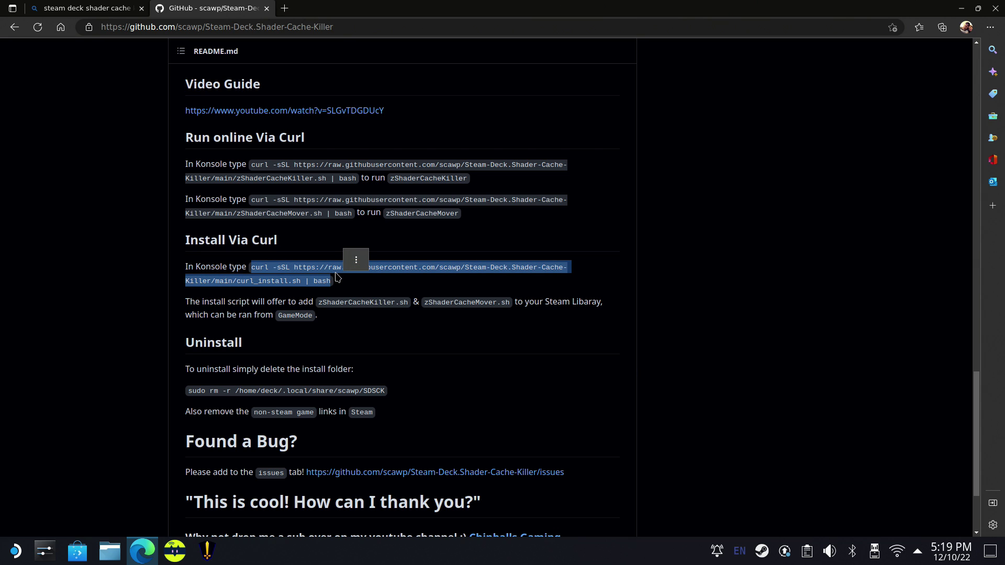
pyautogui.click(356, 260)
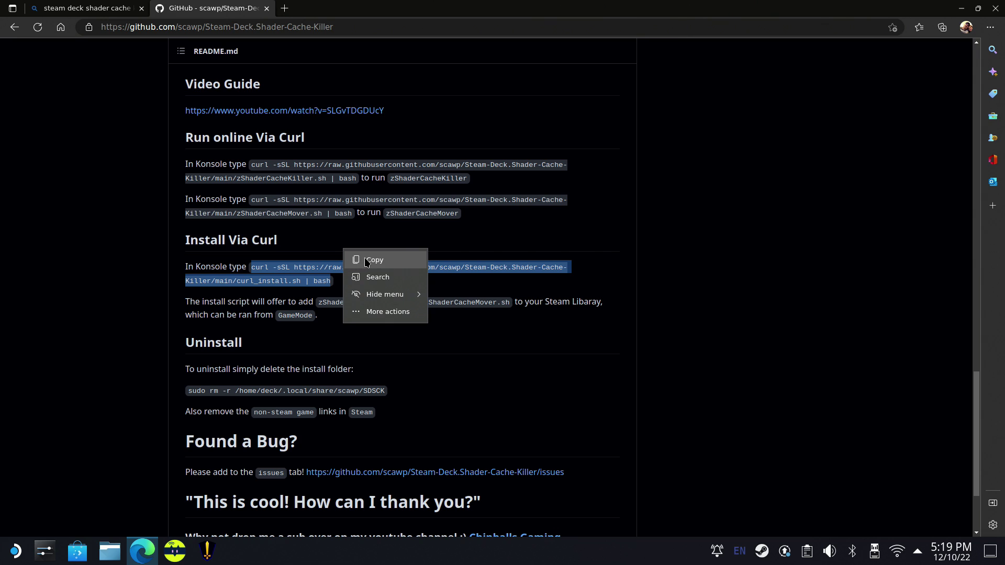
pyautogui.click(366, 262)
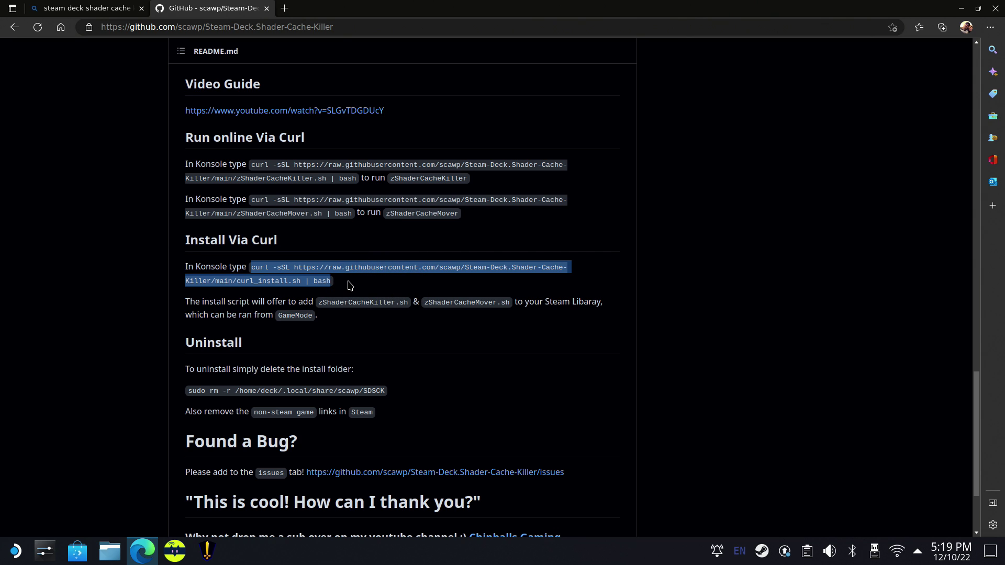
# Minimize Edge and open a maximized Konsole window from the application launcher
pyautogui.click(963, 11)
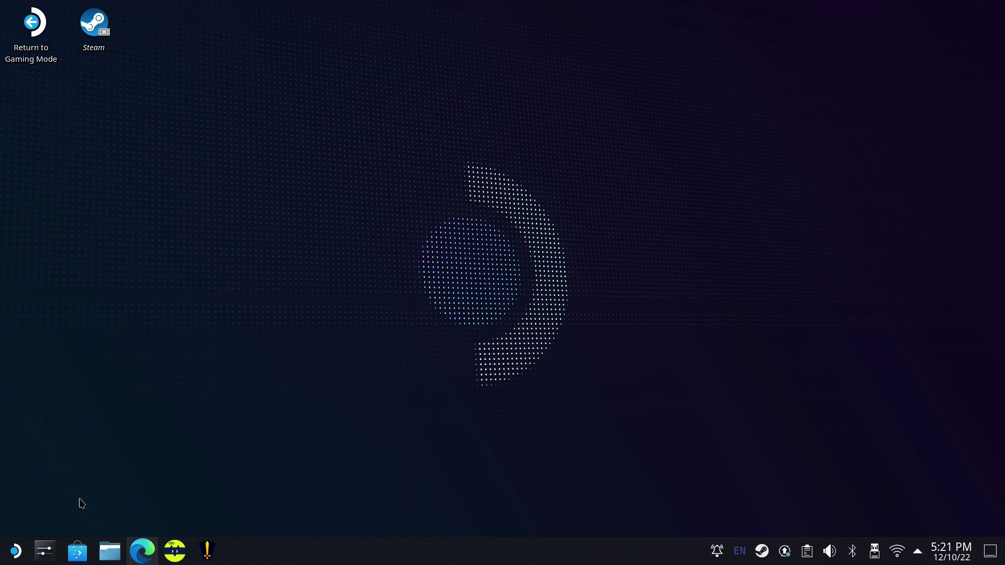
pyautogui.click(15, 552)
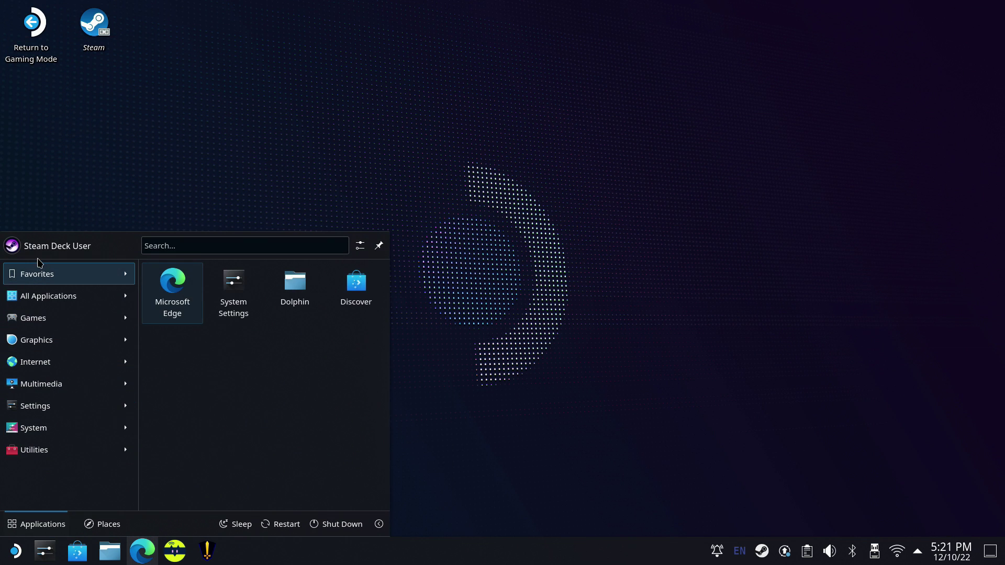
pyautogui.click(54, 303)
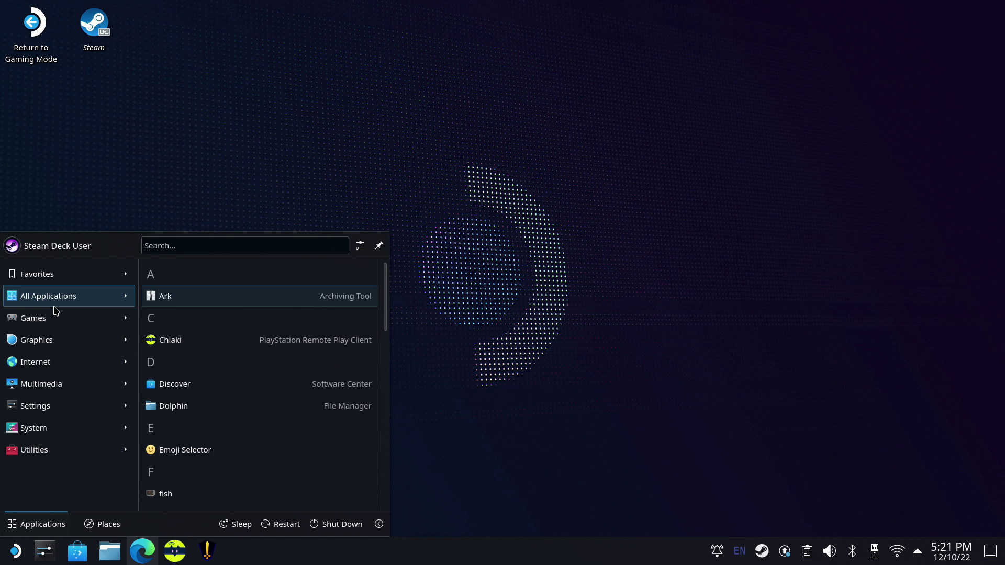
pyautogui.scroll(-2, 259, 461)
pyautogui.scroll(-2, 259, 461)
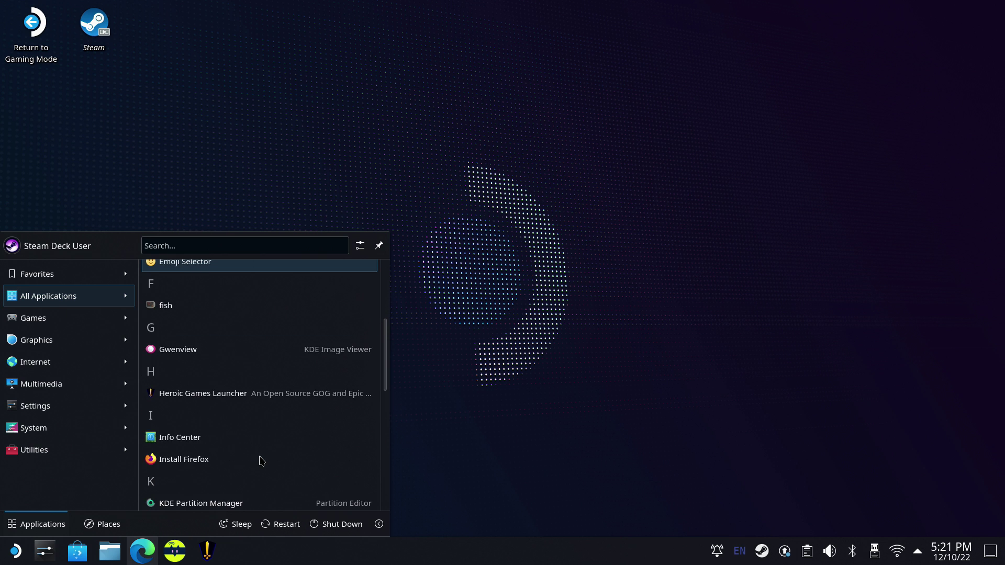
pyautogui.scroll(-4, 259, 461)
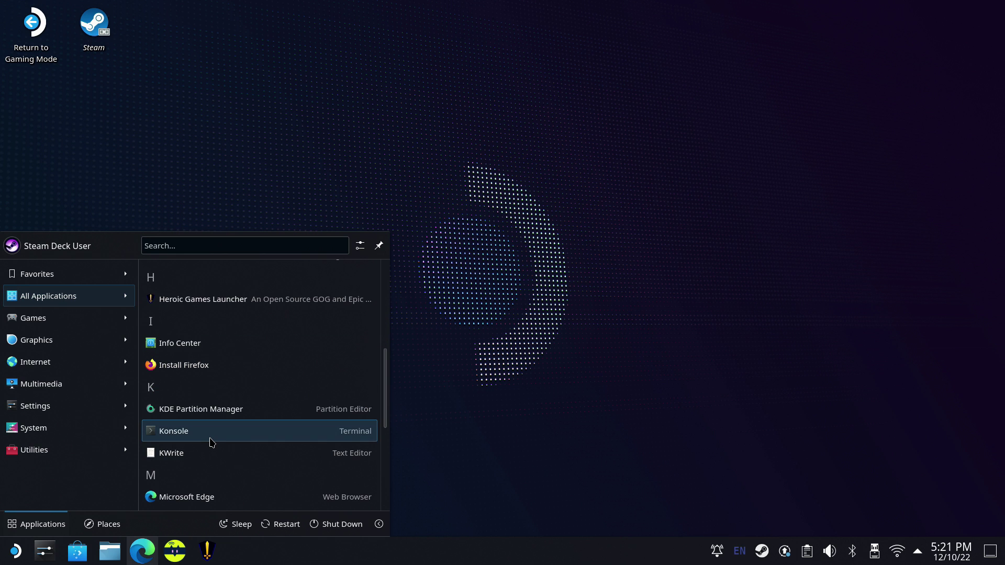
pyautogui.click(211, 443)
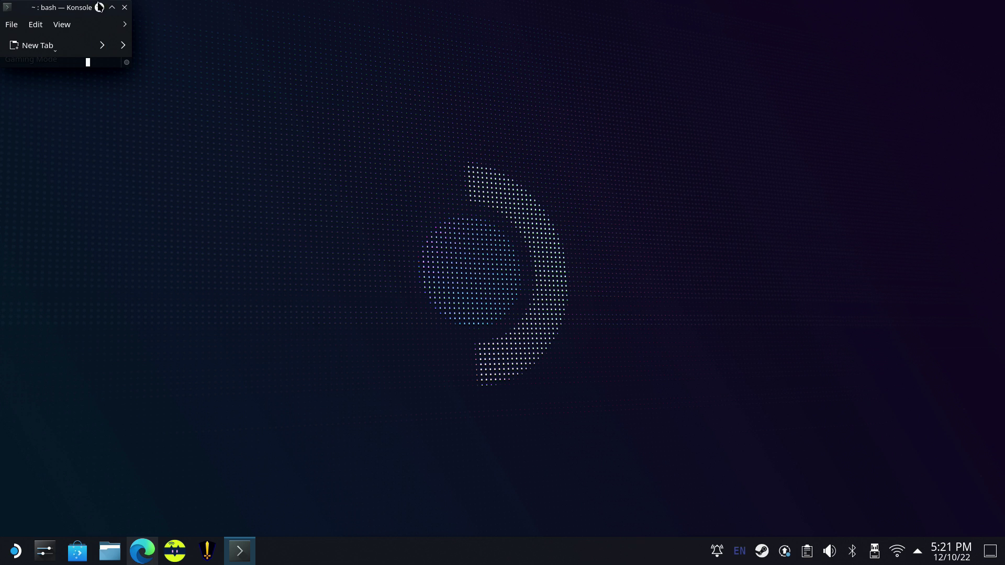
pyautogui.click(111, 6)
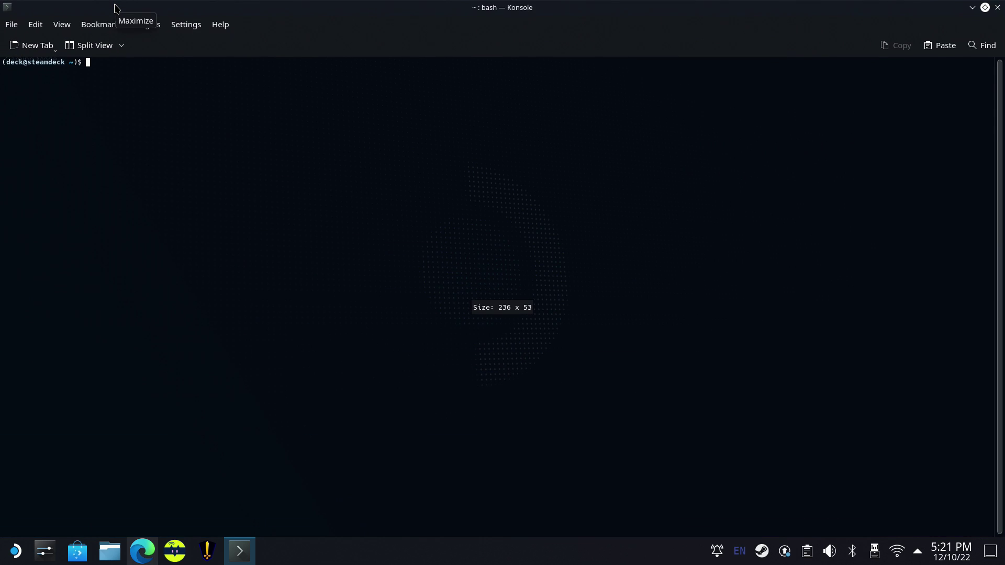
# Run the pasted curl install script, accept adding it to Steam, and enter the sudo password
pyautogui.rightClick(89, 63)
pyautogui.click(110, 72)
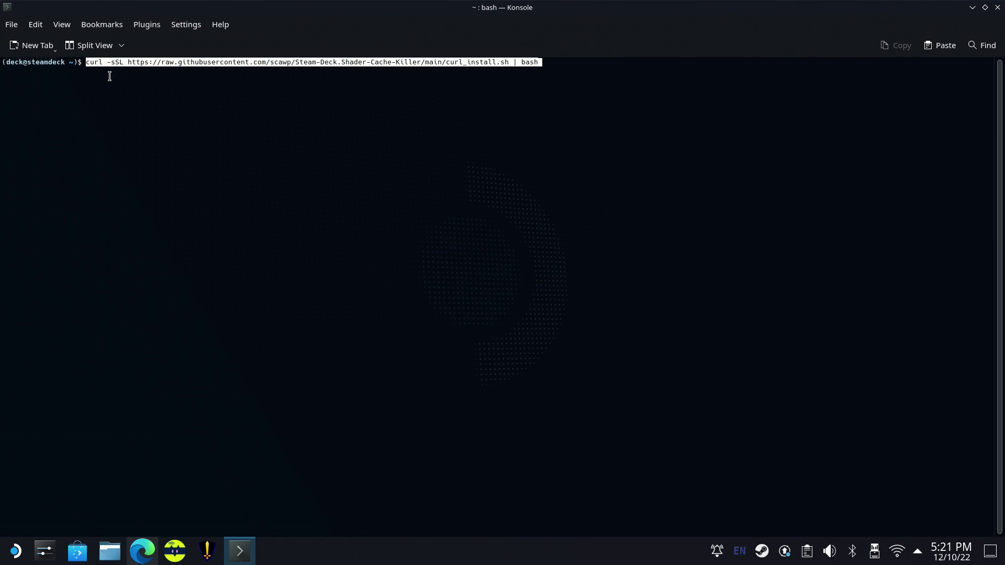
pyautogui.press('Return')
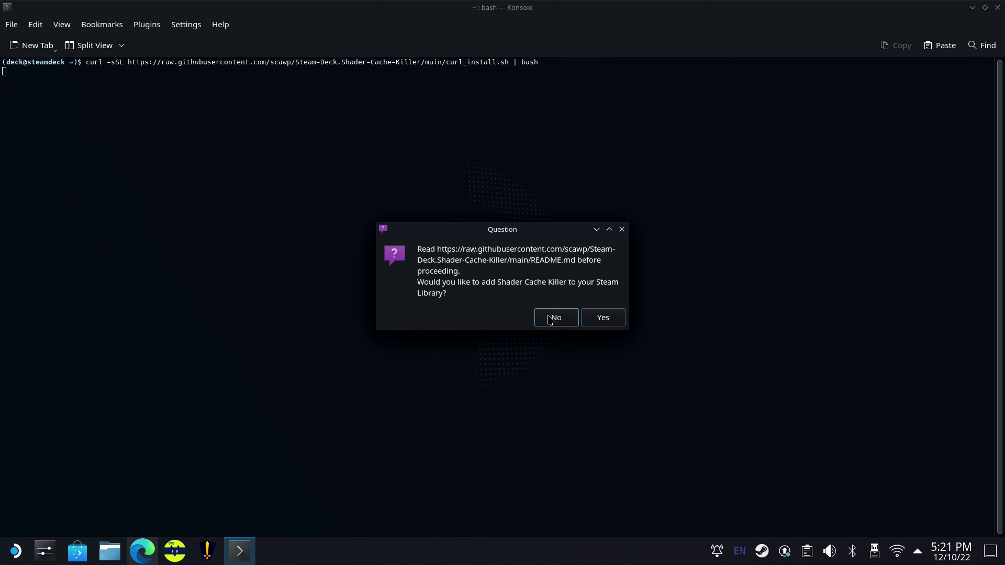
pyautogui.click(603, 317)
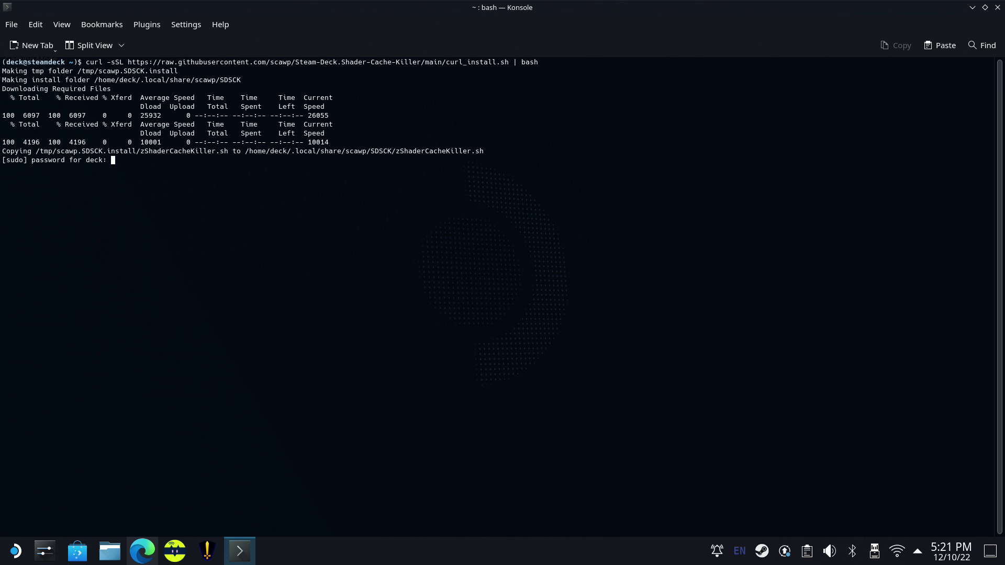
pyautogui.press('Return')
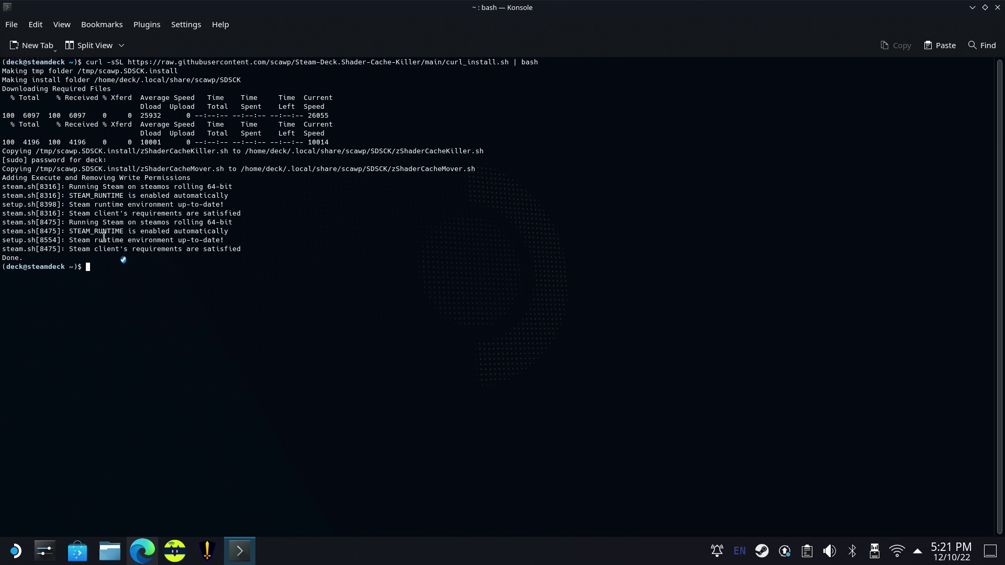
# Close Konsole and restart the Deck back into Gaming Mode
pyautogui.click(998, 6)
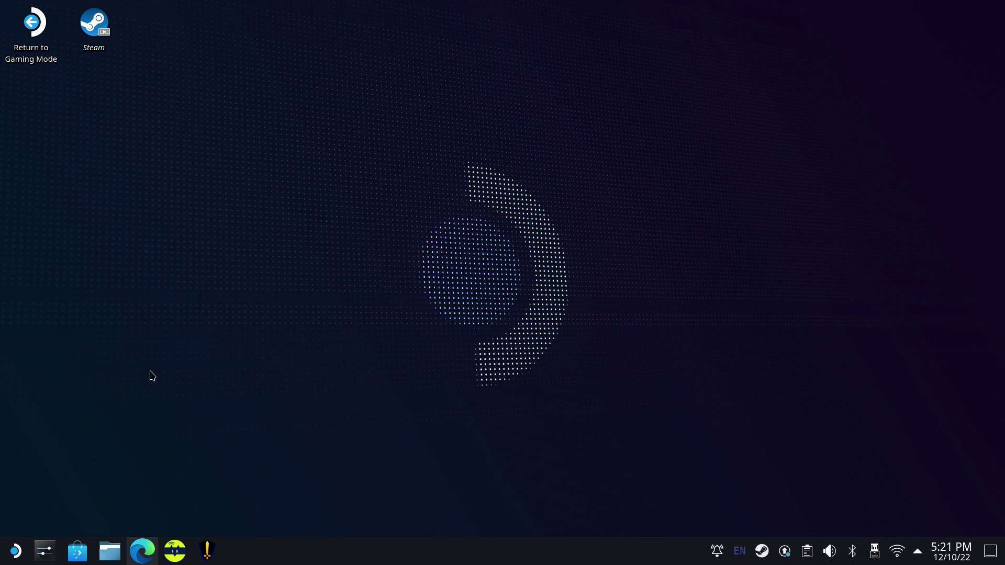
pyautogui.click(15, 550)
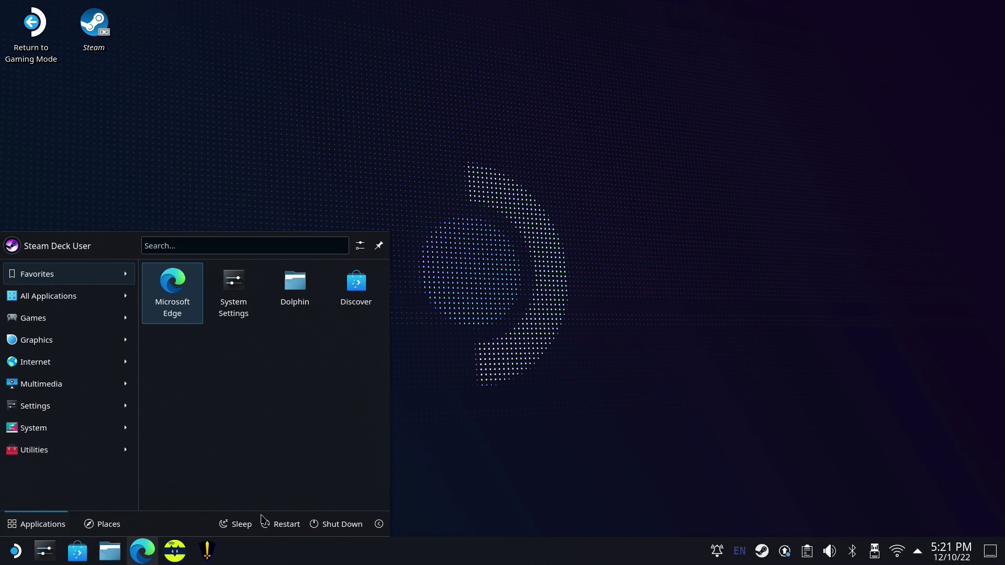
pyautogui.click(277, 523)
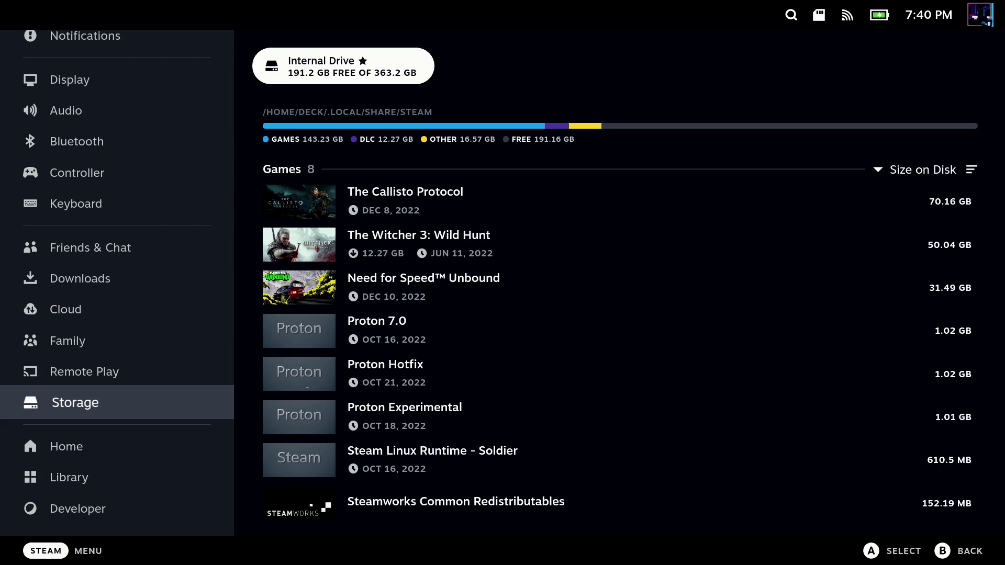
# Back out of Storage settings to the Home screen
pyautogui.press('Left')
pyautogui.press('Escape')
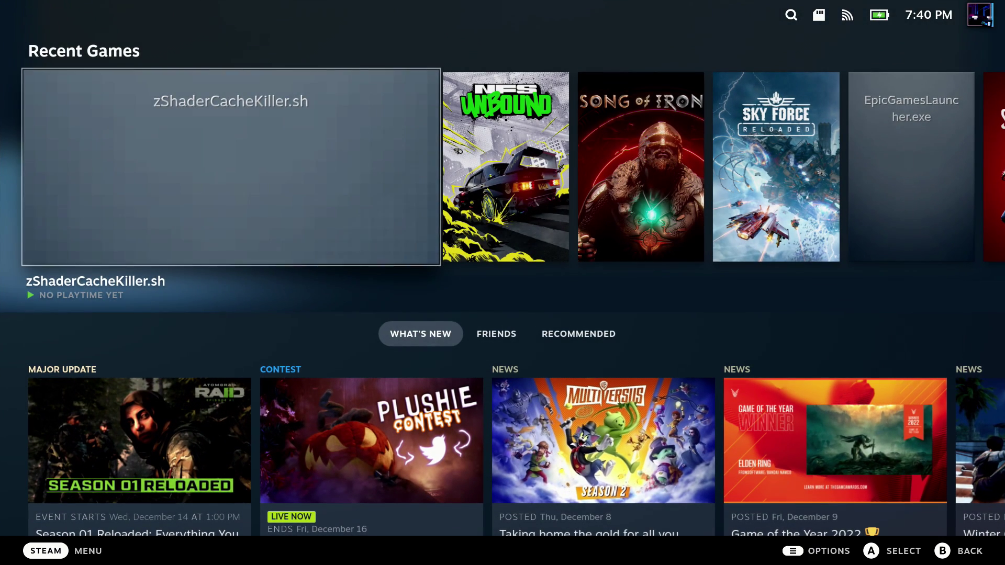
pyautogui.hotkey('ctrl', '1')
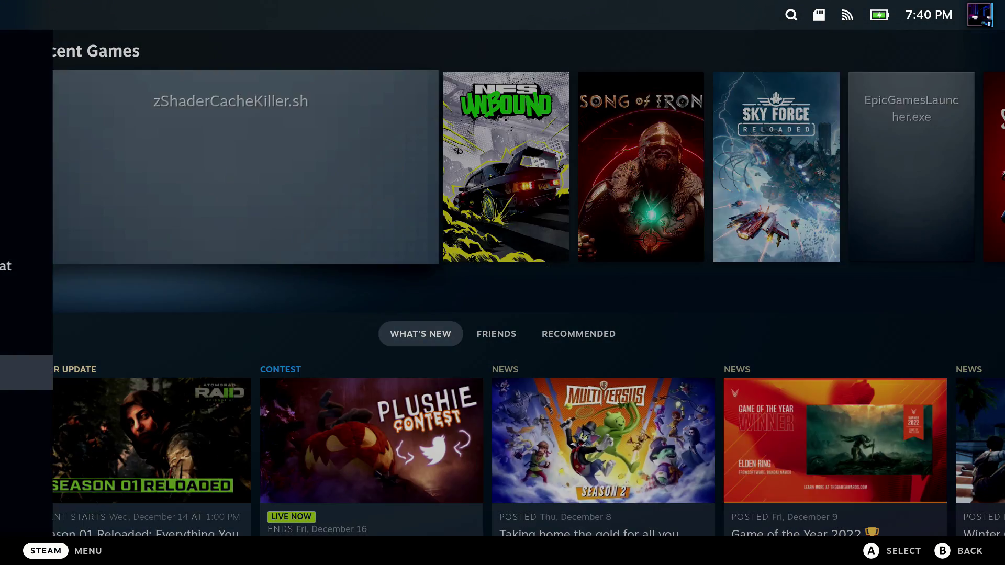
# Play zShaderCacheKiller.sh from the Library's Non-Steam collection
pyautogui.press('Up')
pyautogui.press('Up')
pyautogui.press('Up')
pyautogui.press('Up')
pyautogui.press('Up')
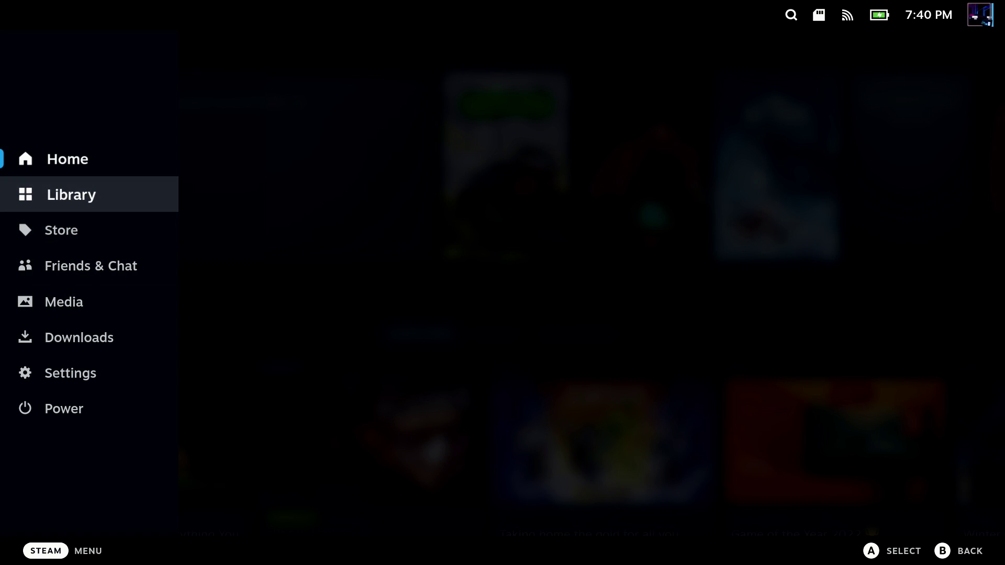
pyautogui.press('Return')
pyautogui.press('Tab')
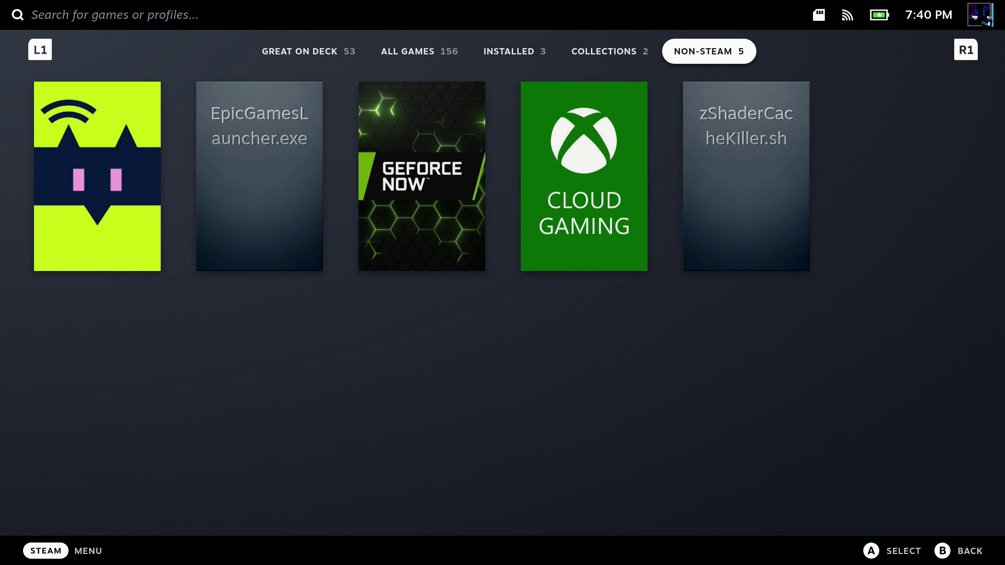
pyautogui.press('Right')
pyautogui.press('Right')
pyautogui.press('Right')
pyautogui.press('Right')
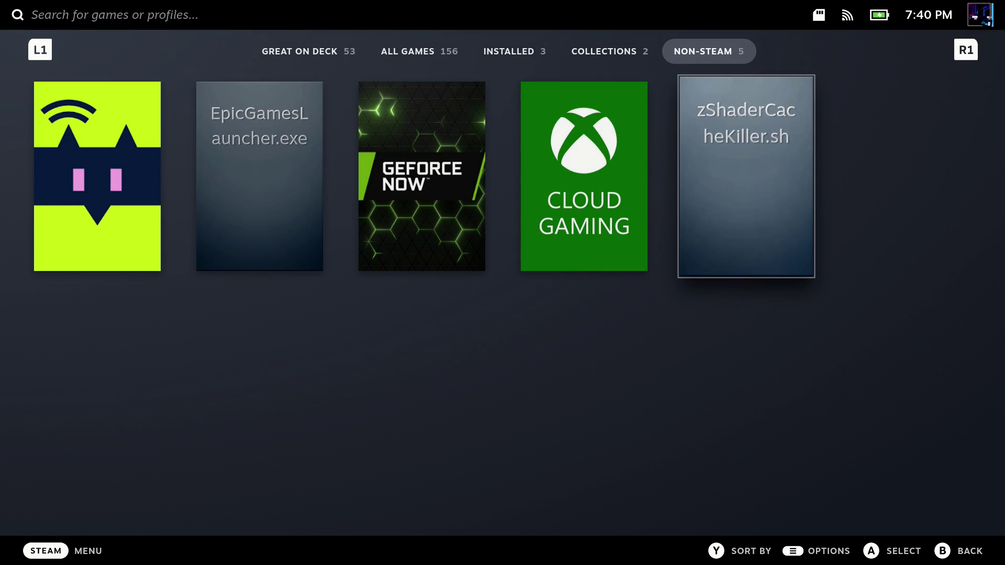
pyautogui.press('Return')
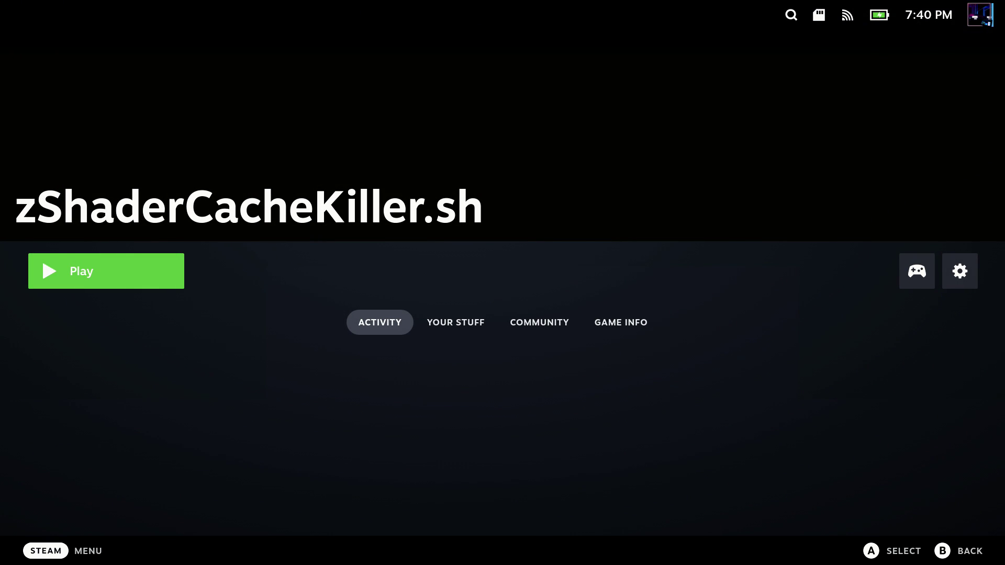
pyautogui.press('Return')
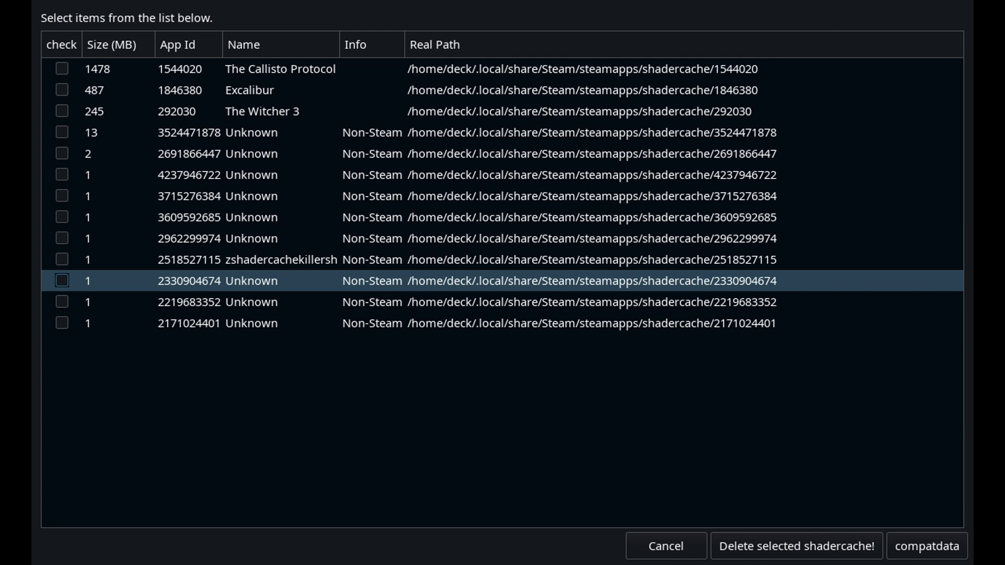
# Open the Steam overlay on top of the Shader Cache Killer list
pyautogui.hotkey('shift', 'Tab')
# Load the Mouse Only controller template for zShaderCacheKiller.sh and resume the tool
pyautogui.press('Right')
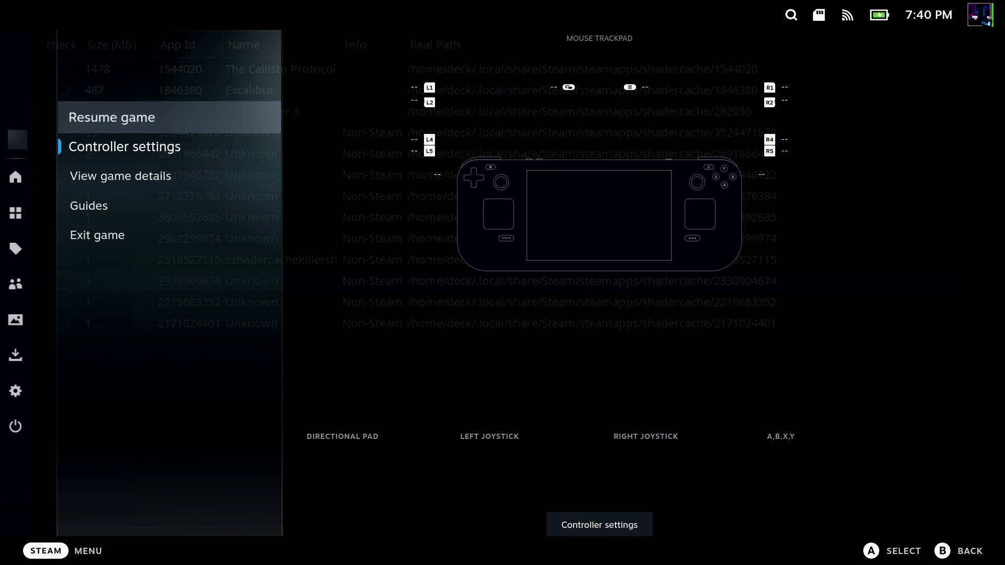
pyautogui.press('Down')
pyautogui.press('Down')
pyautogui.press('Down')
pyautogui.press('Up')
pyautogui.press('Up')
pyautogui.press('Up')
pyautogui.press('Return')
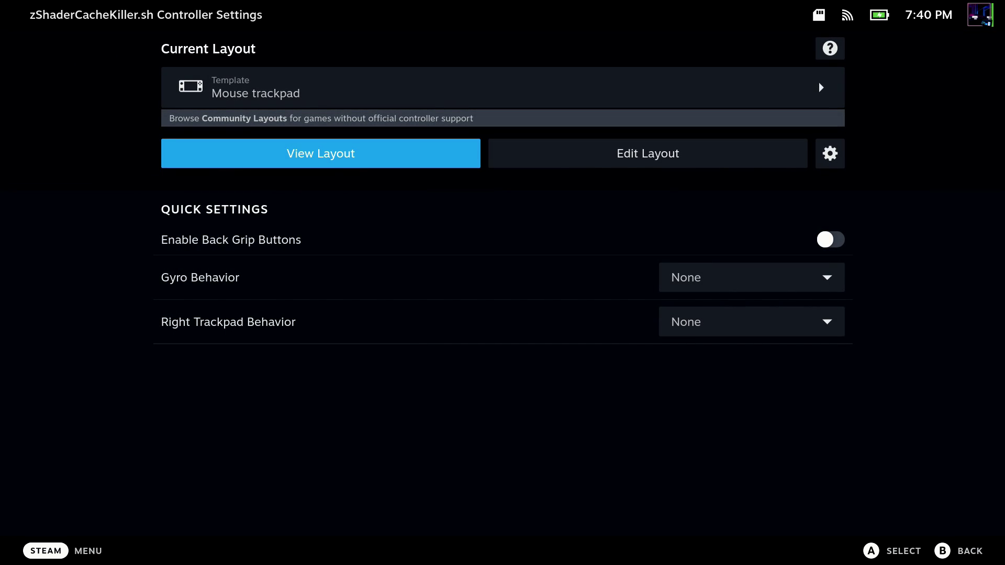
pyautogui.press('Up')
pyautogui.press('Return')
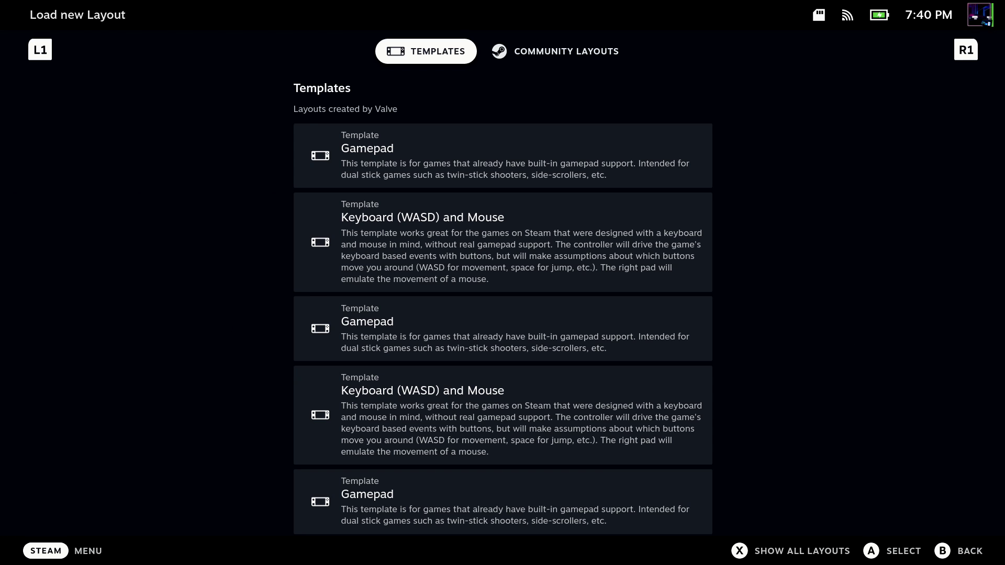
pyautogui.press('Down')
pyautogui.press('Down')
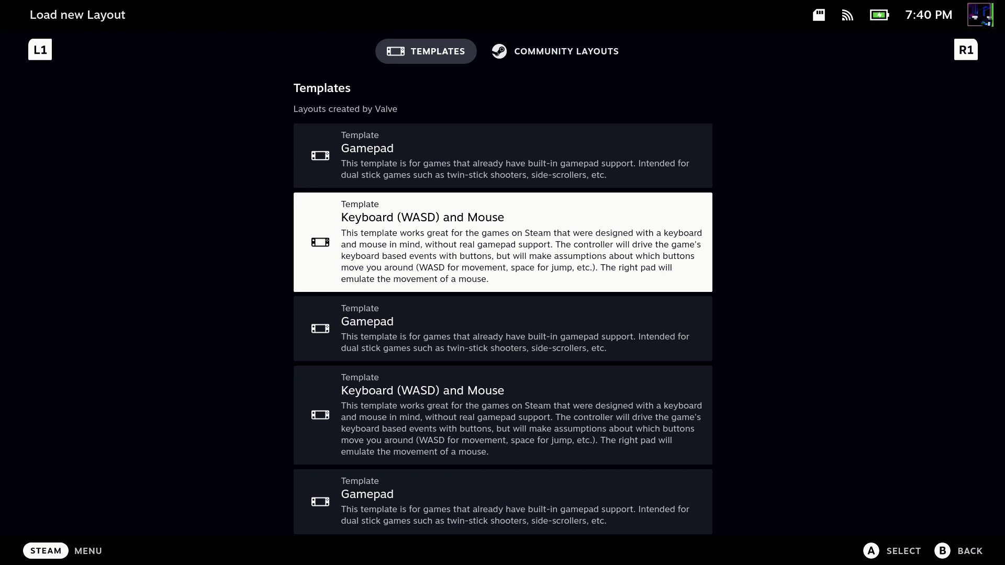
pyautogui.press('Down')
pyautogui.press('Down')
pyautogui.press('Down')
pyautogui.press('Down')
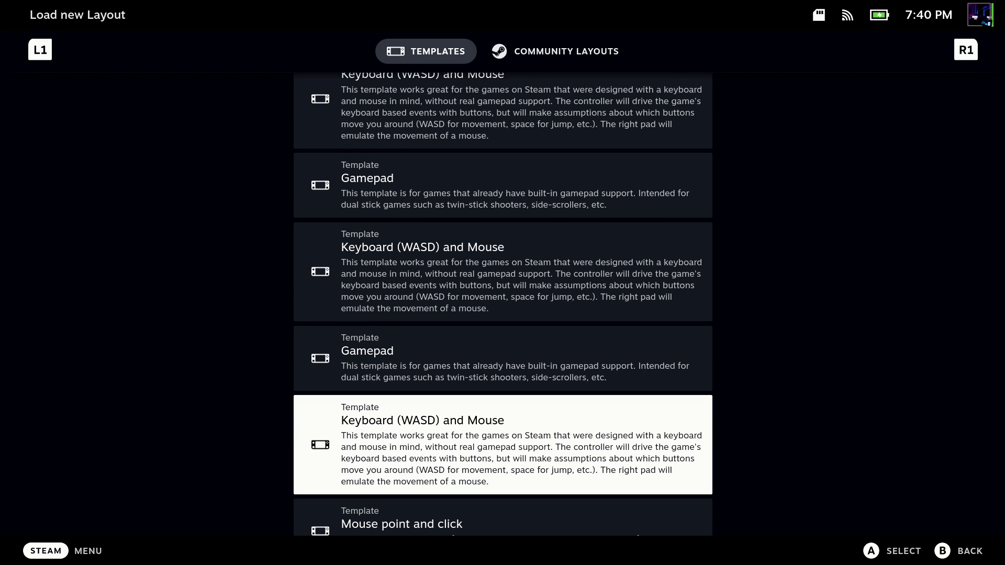
pyautogui.press('Down')
pyautogui.press('Down')
pyautogui.press('Down')
pyautogui.press('Down')
pyautogui.press('Down')
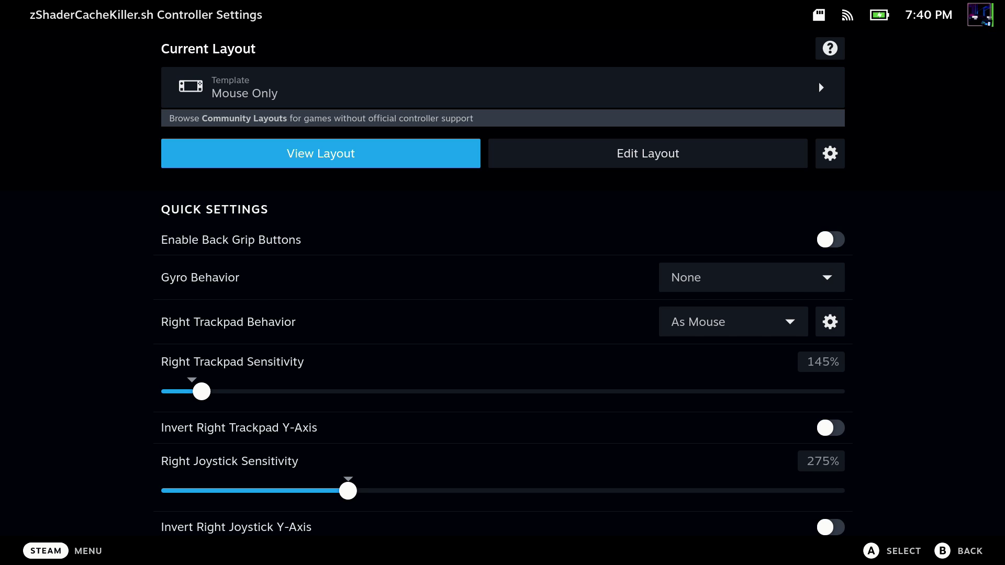
pyautogui.press('Escape')
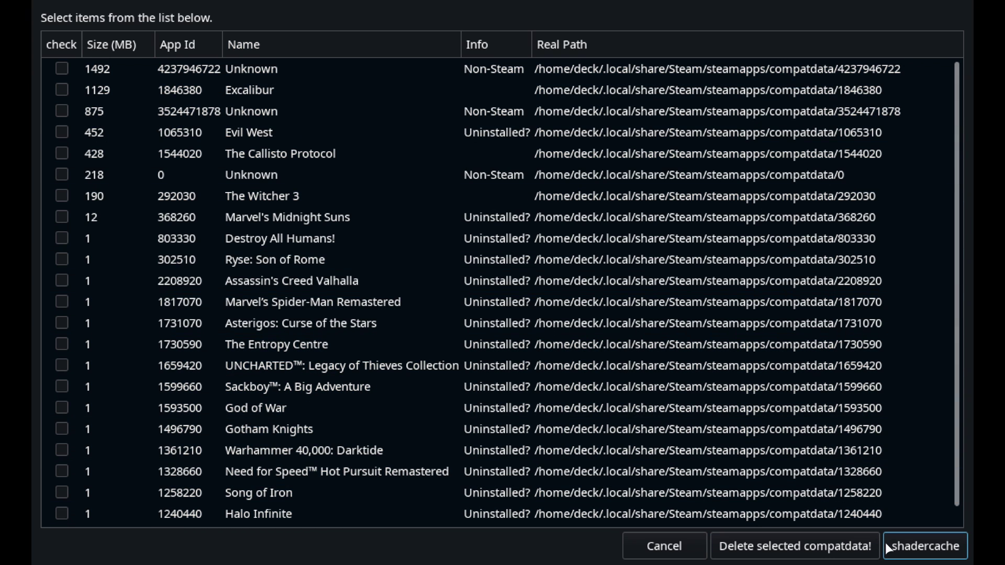
# Switch the tool to the shader cache list, then exit it from the Steam overlay
pyautogui.click(919, 546)
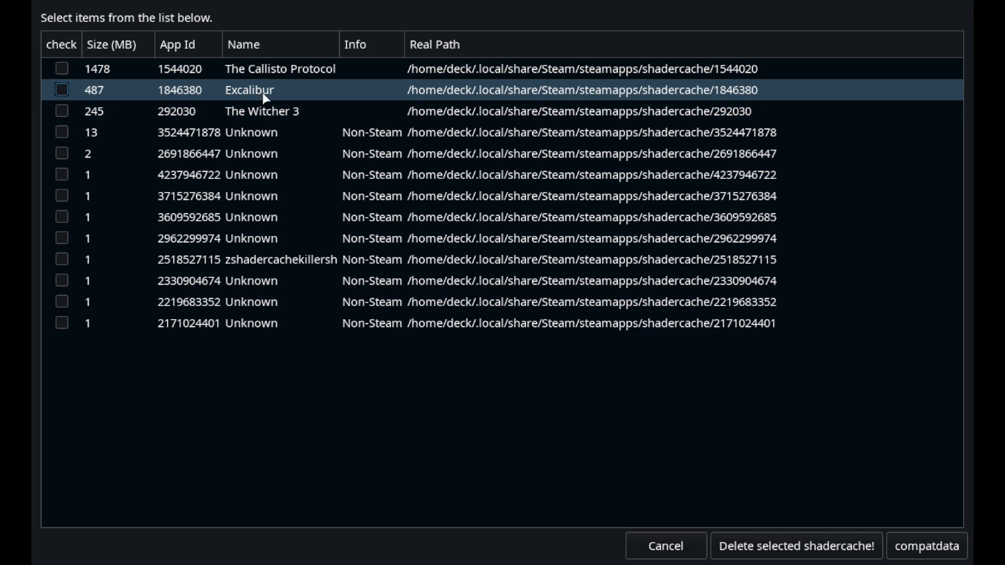
pyautogui.hotkey('shift', 'Tab')
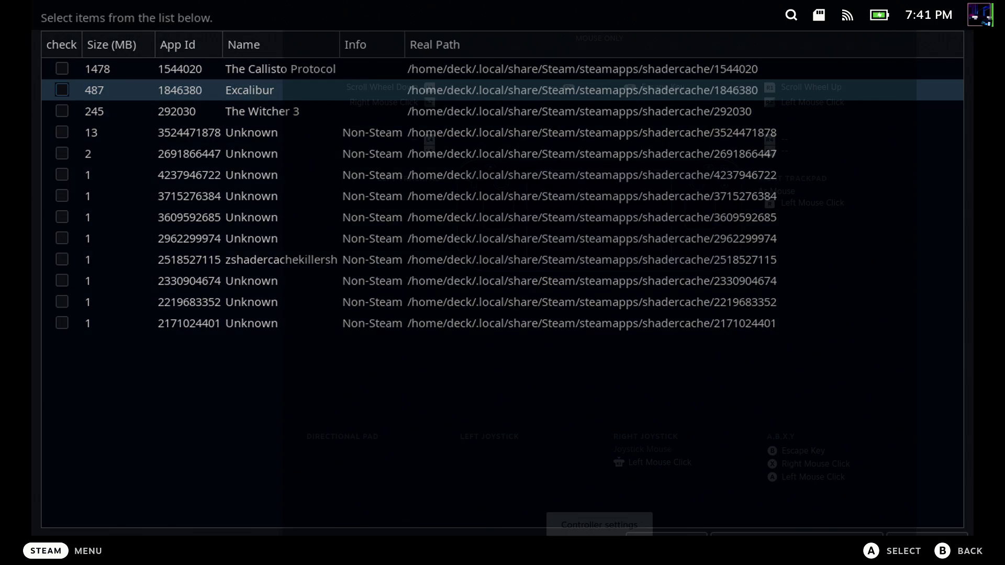
pyautogui.press('Left')
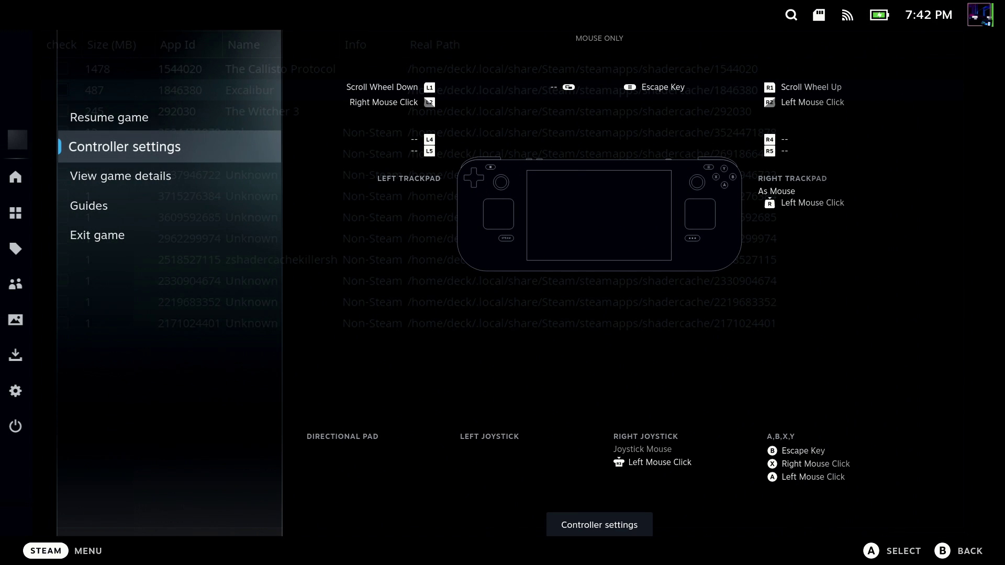
pyautogui.press('Down')
pyautogui.press('Down')
pyautogui.press('Down')
pyautogui.press('Return')
pyautogui.press('Return')
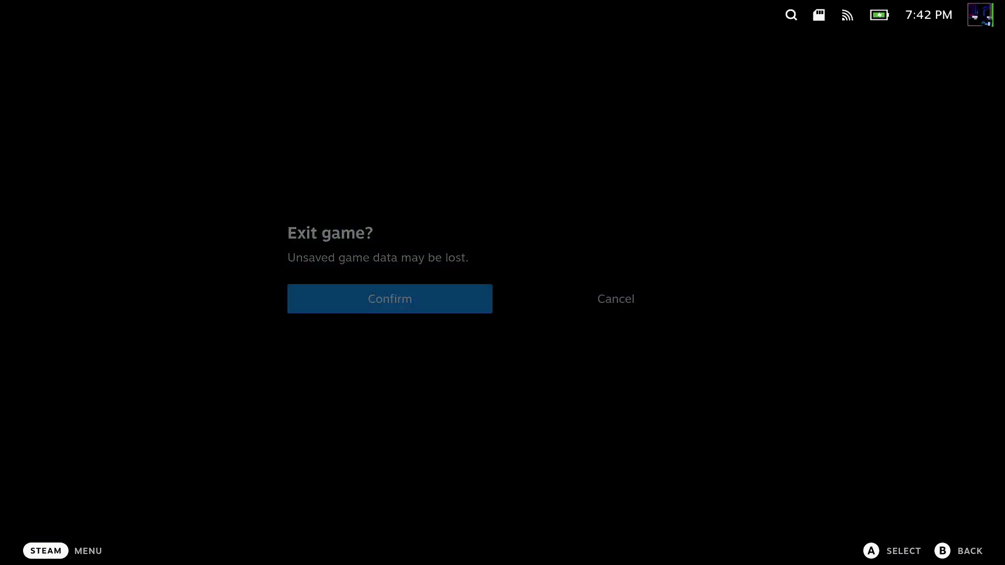
pyautogui.press('Escape')
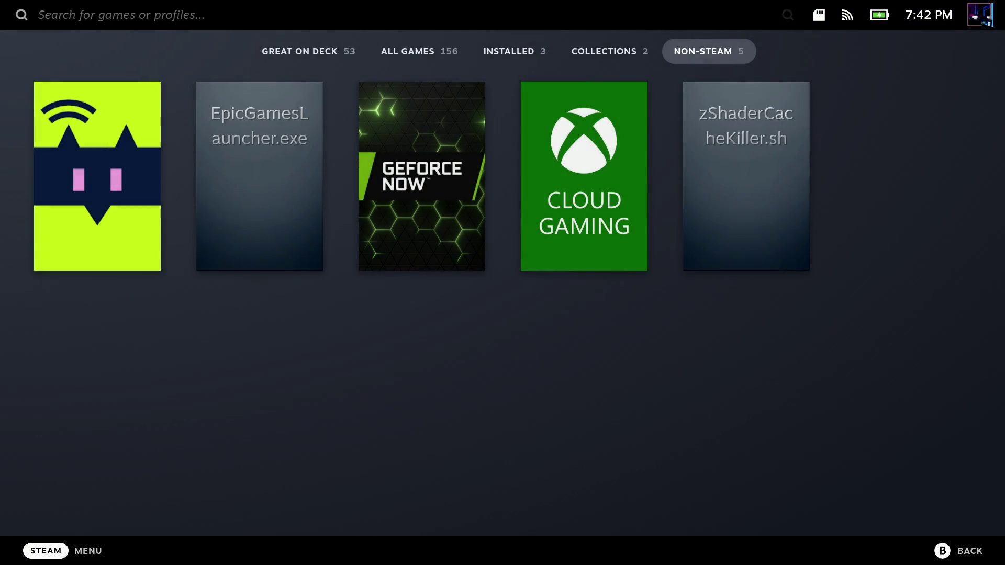
pyautogui.press('Escape')
# Uninstall Need for Speed Unbound from Home, then relaunch zShaderCacheKiller.sh
pyautogui.press('Right')
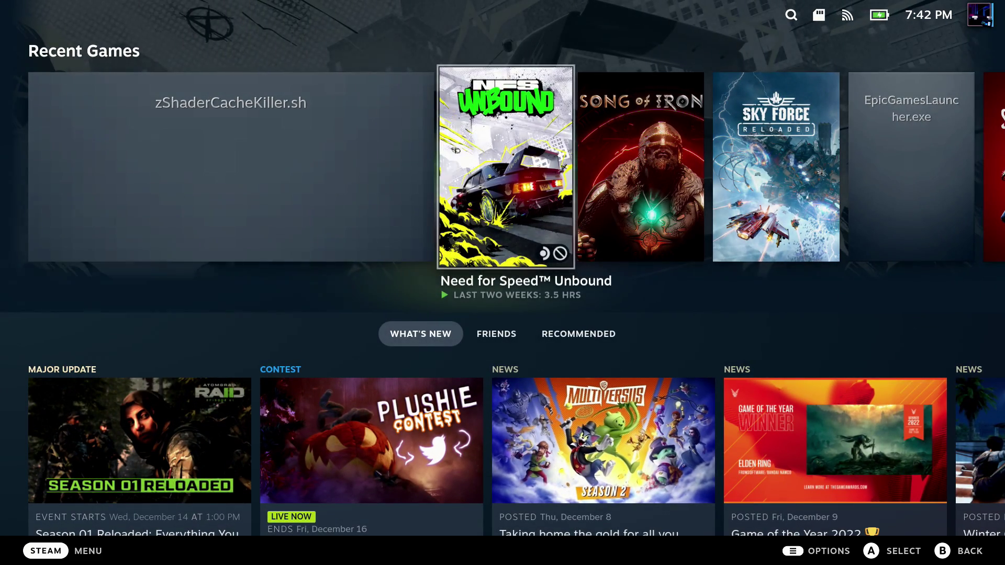
pyautogui.press('Menu')
pyautogui.press('Down')
pyautogui.press('Down')
pyautogui.press('Down')
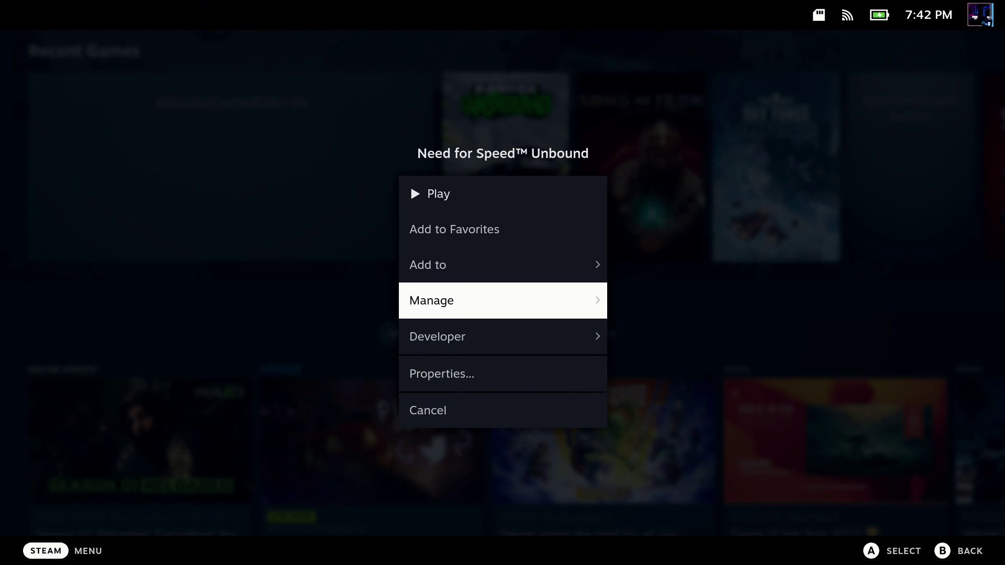
pyautogui.press('Right')
pyautogui.press('Down')
pyautogui.press('Down')
pyautogui.press('Return')
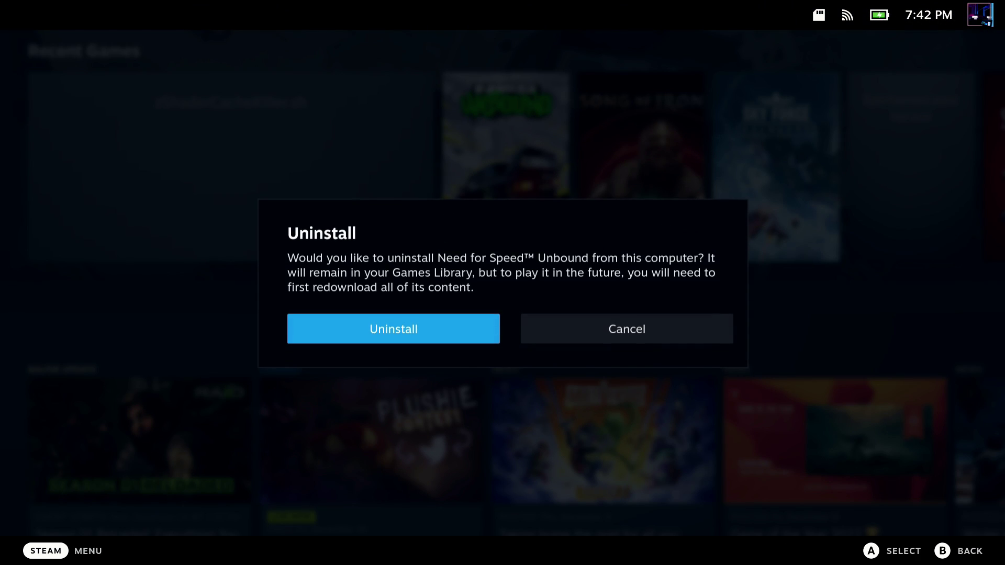
pyautogui.press('Return')
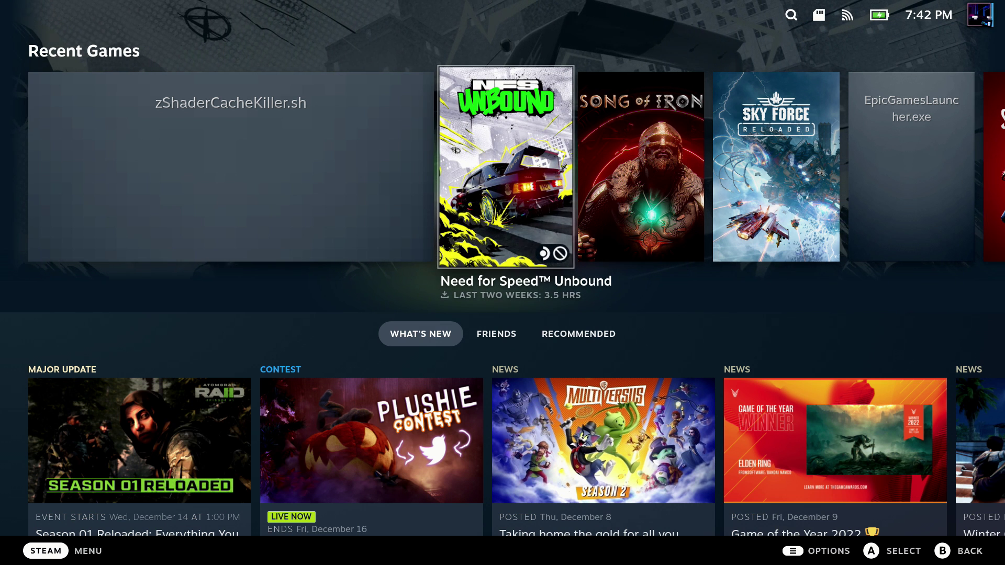
pyautogui.press('Left')
pyautogui.press('Return')
pyautogui.press('Return')
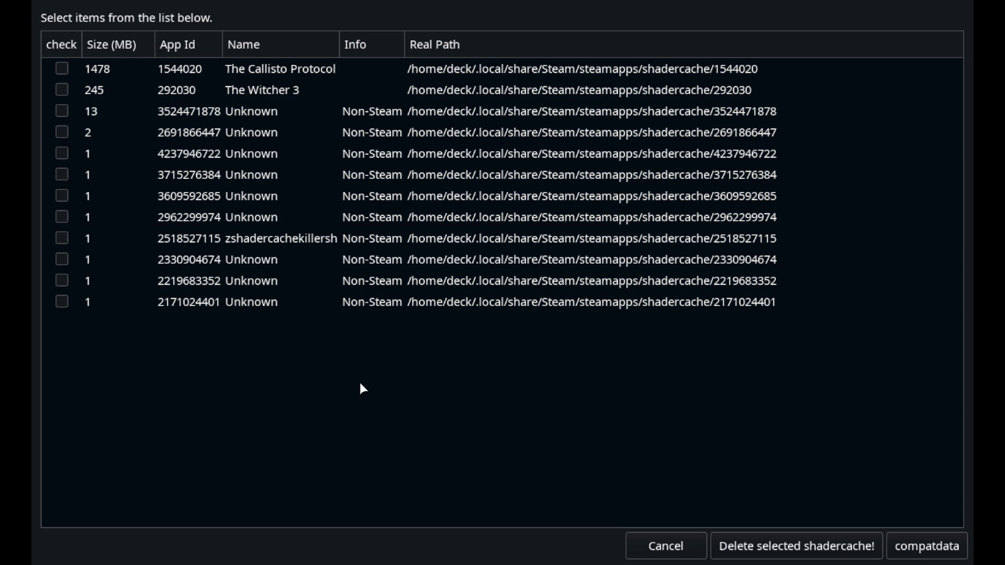
pyautogui.click(61, 111)
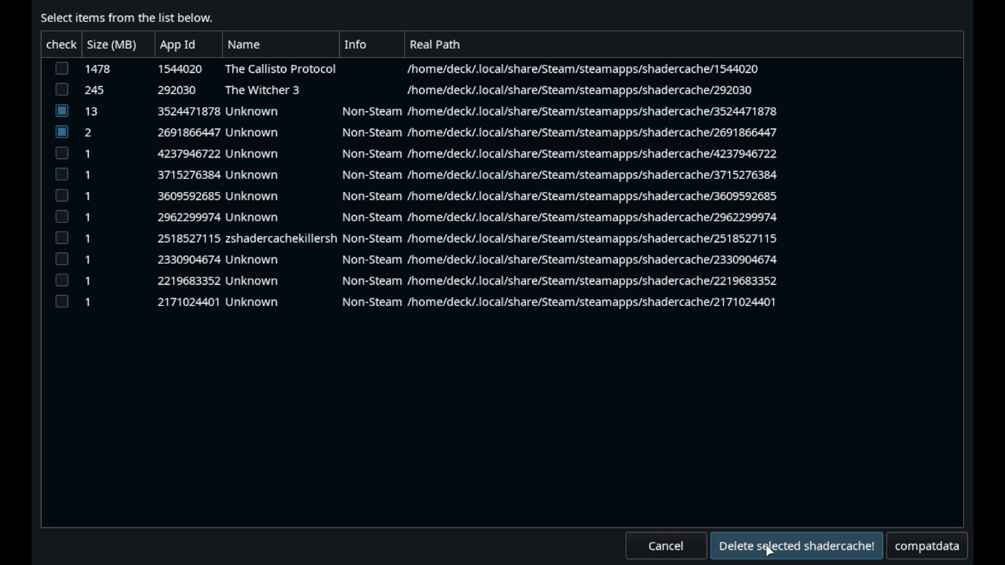
pyautogui.click(771, 549)
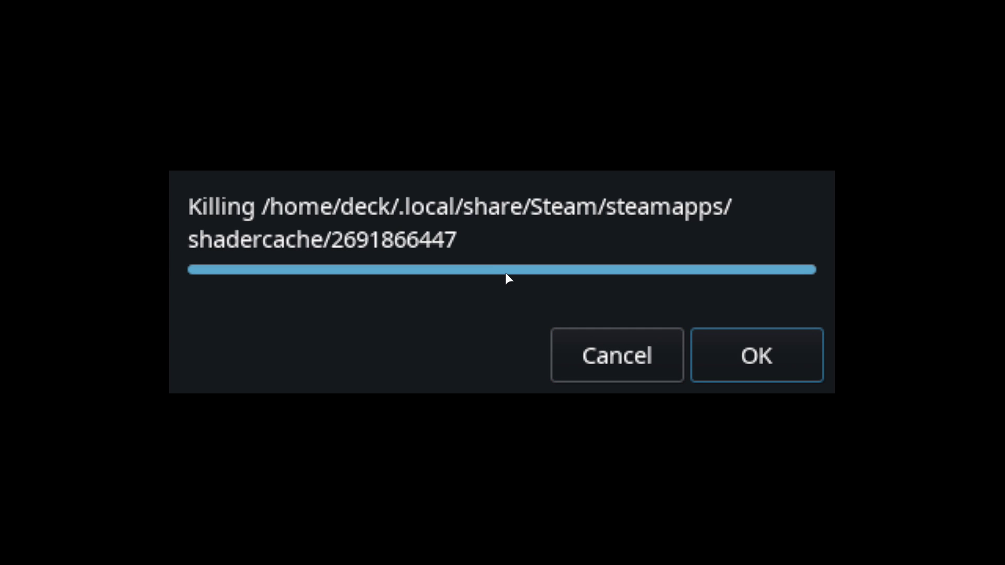
pyautogui.click(717, 330)
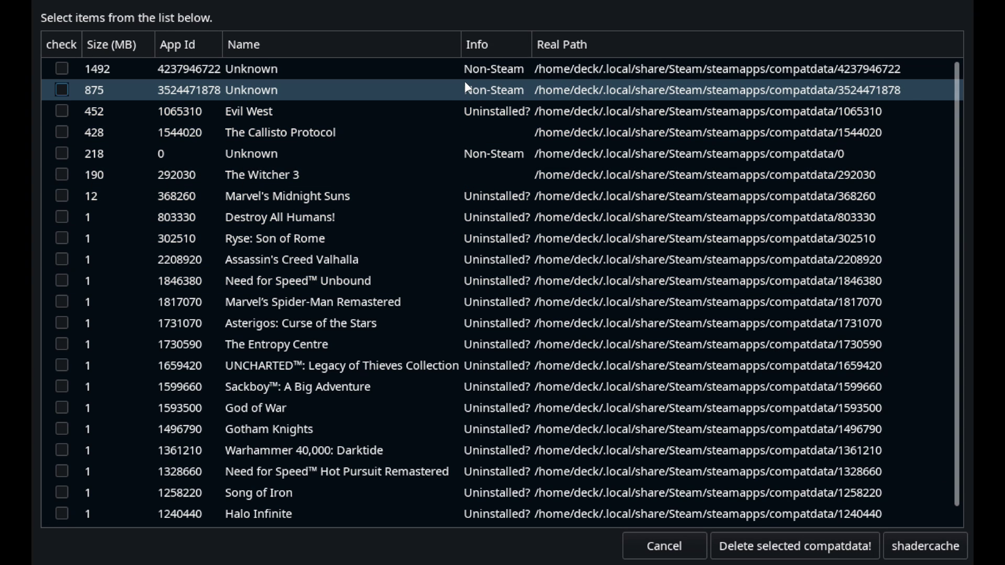
# Check the two Unknown compatdata rows (1492 MB, 218 MB), plus Midnight Suns, Destroy All Humans!, Ryse, Valhalla and Need for Speed Unbound
pyautogui.click(60, 67)
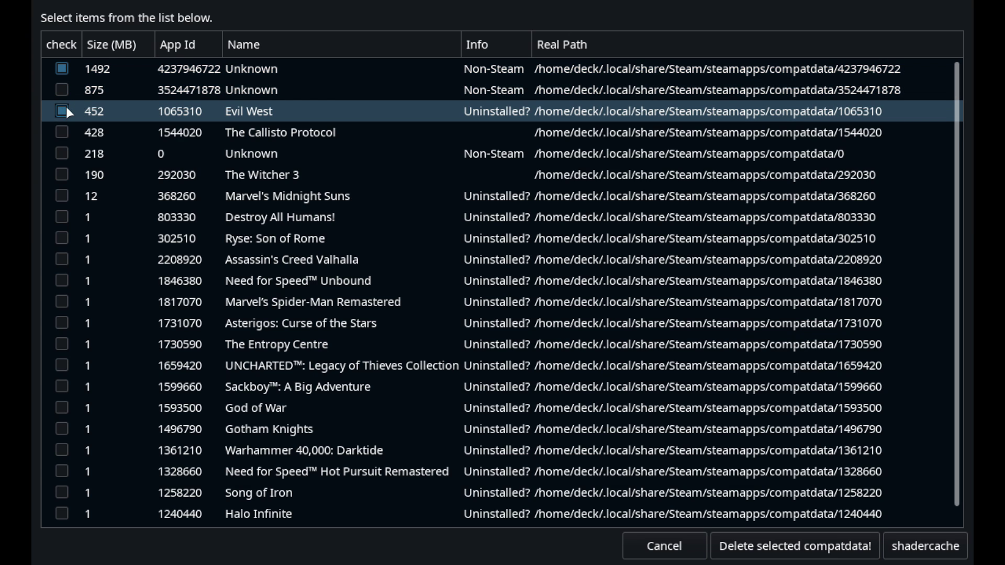
pyautogui.click(57, 161)
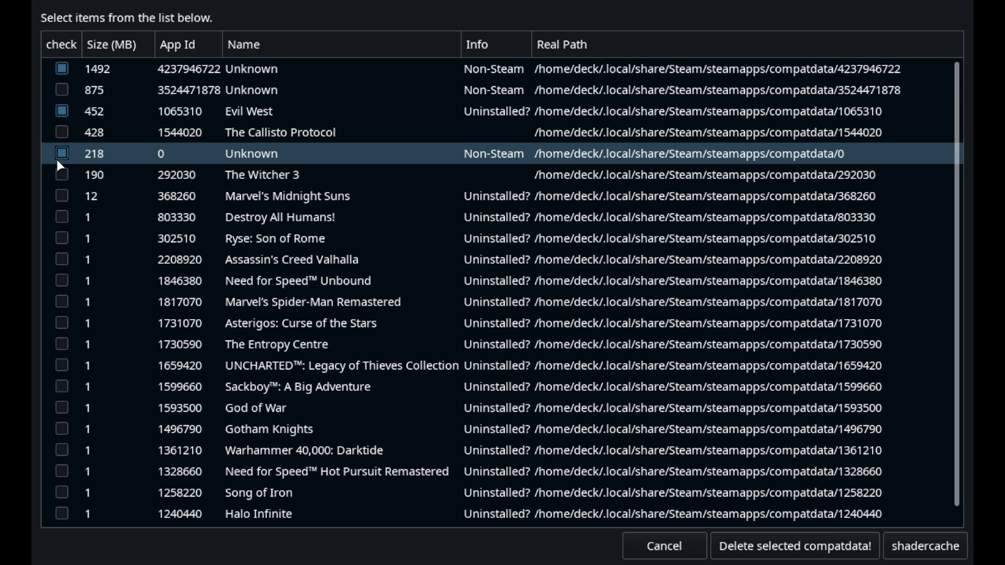
pyautogui.click(61, 195)
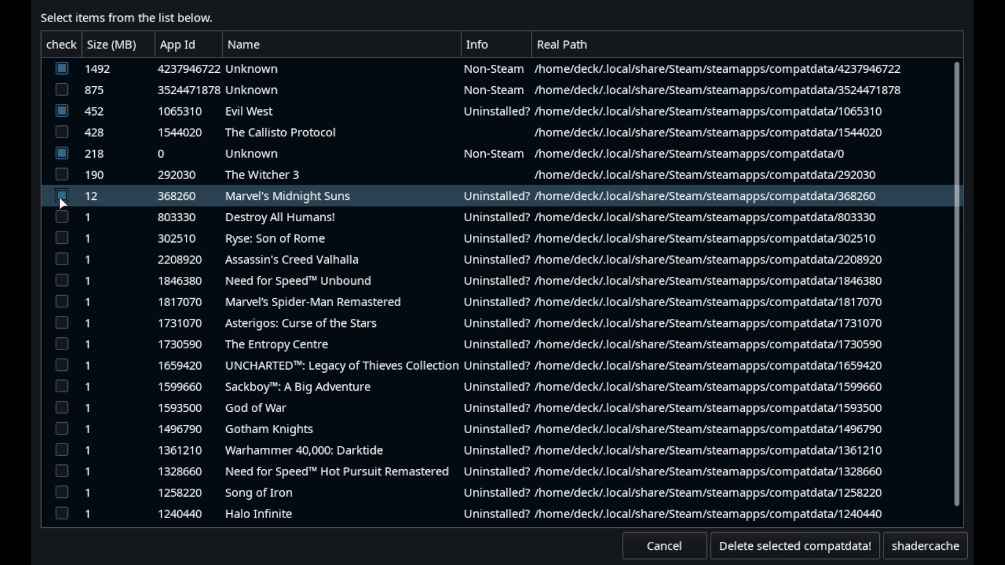
pyautogui.click(62, 219)
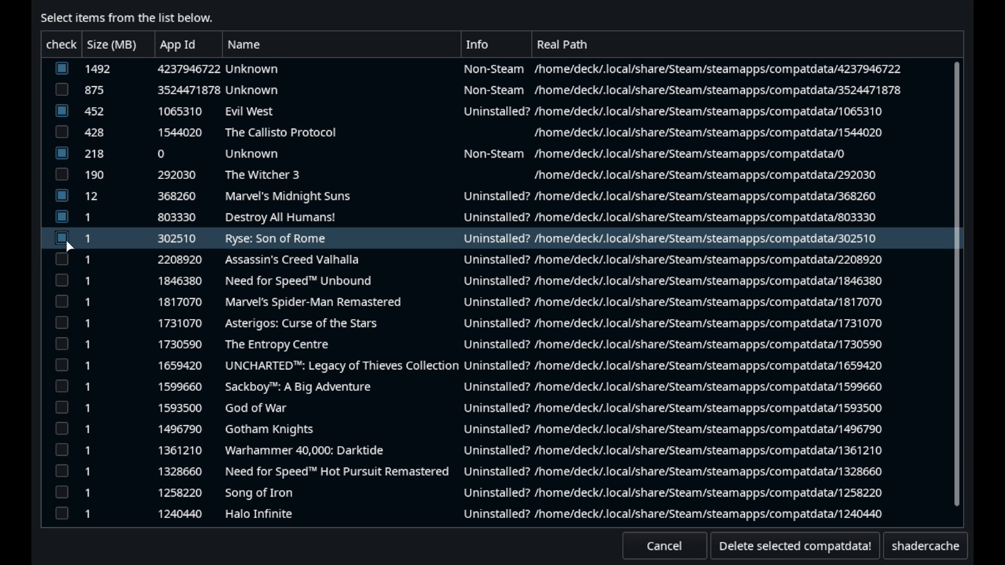
pyautogui.click(63, 239)
pyautogui.click(62, 257)
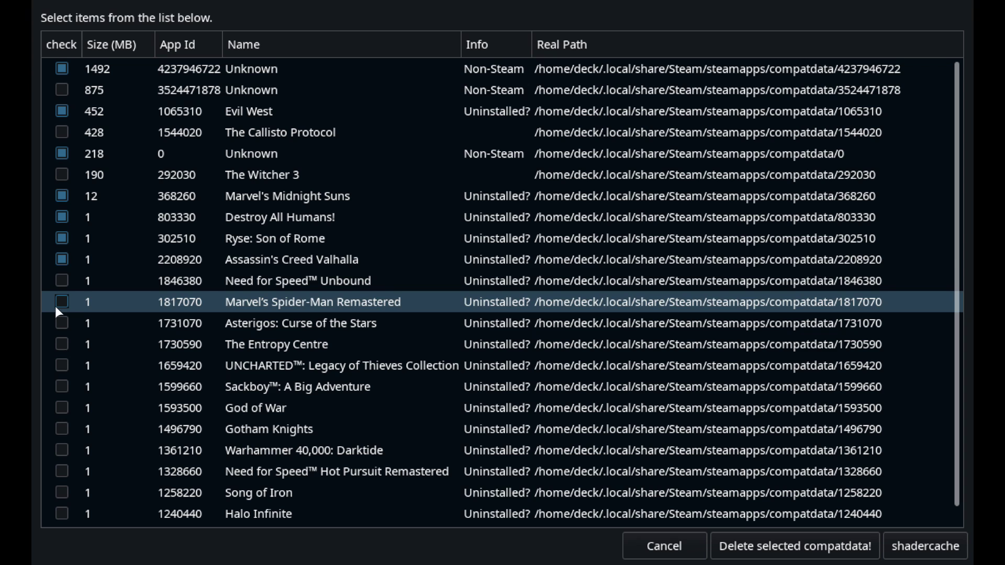
pyautogui.click(62, 281)
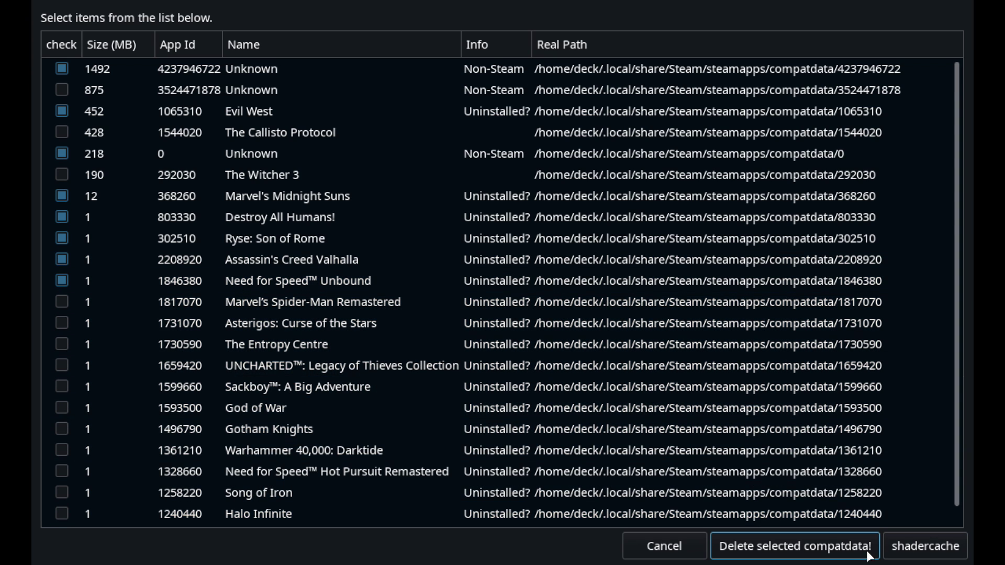
# Delete the checked compatdata folders, accepting the warning about breaking games and Proton
pyautogui.click(845, 544)
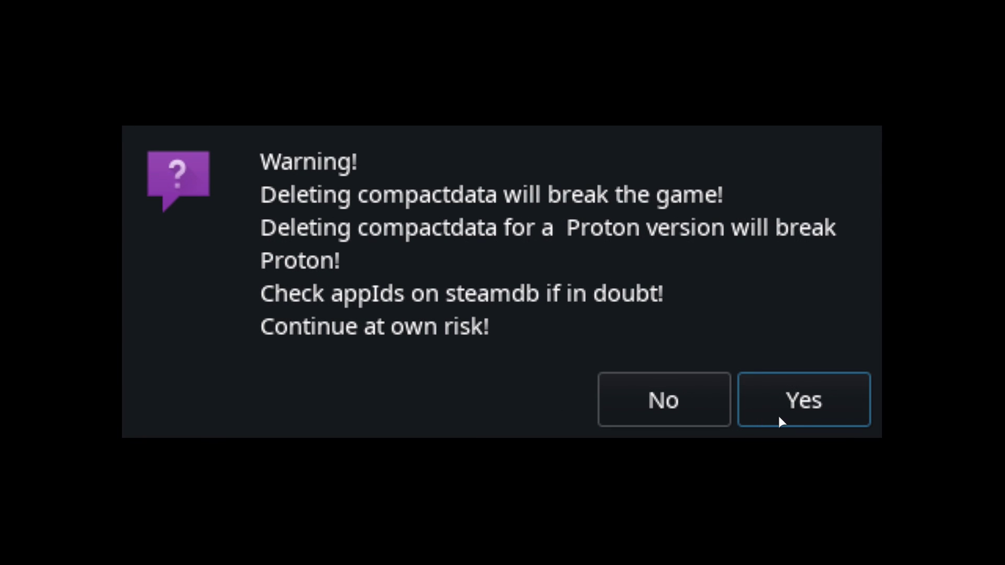
pyautogui.click(821, 399)
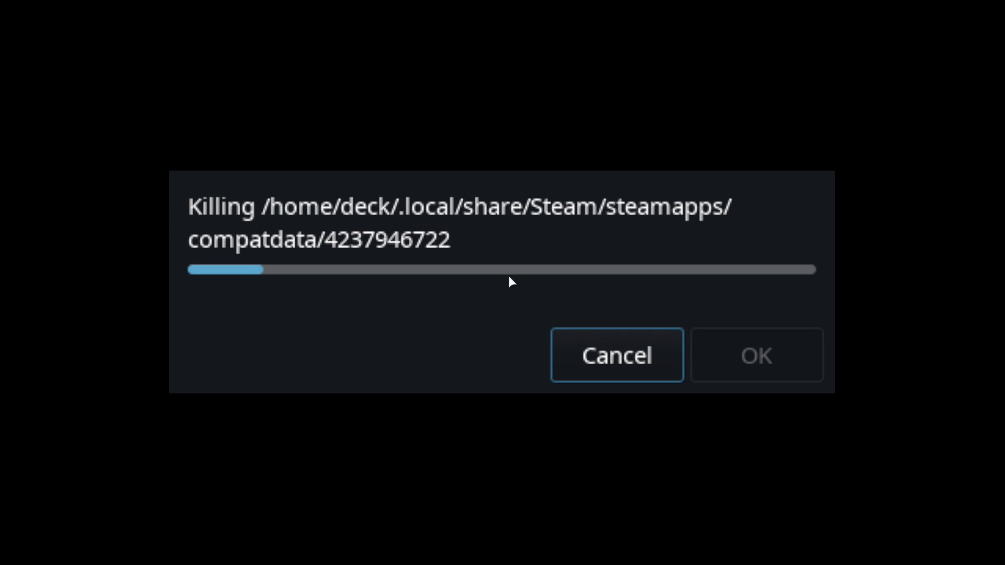